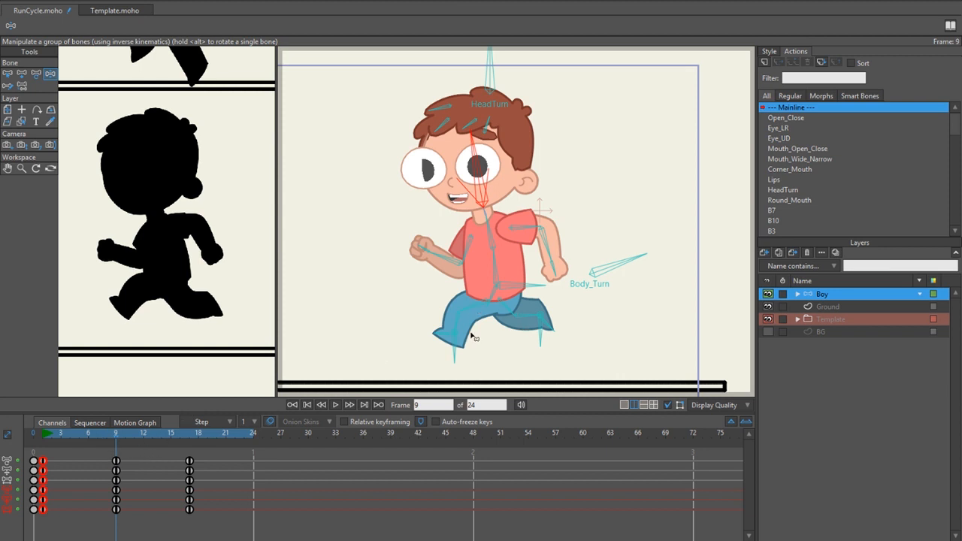
- At frame 2, pull the forward foot's target bone down to the ground line so the front leg straightens
{"action": "left_click_drag", "start_coordinate": [480, 331], "coordinate": [472, 327]}
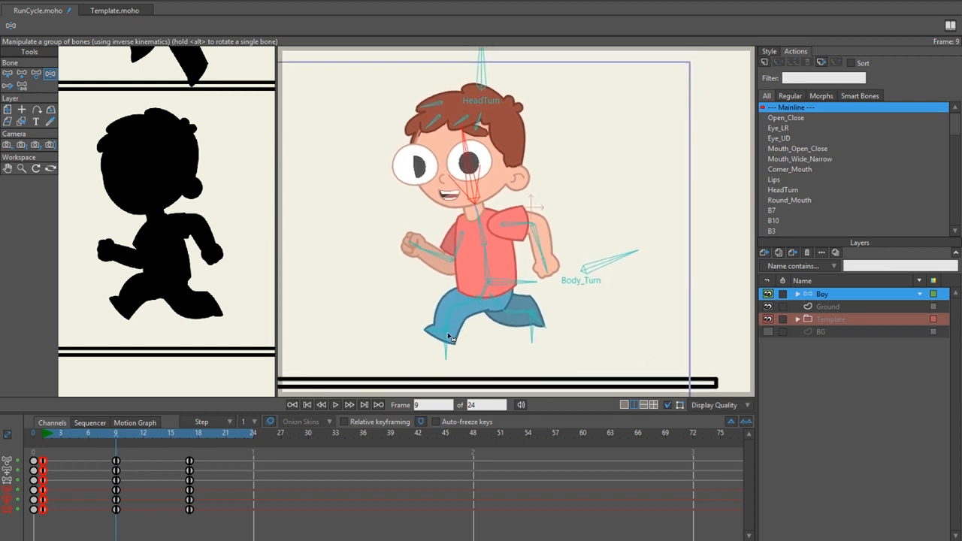
{"action": "left_click", "coordinate": [50, 440]}
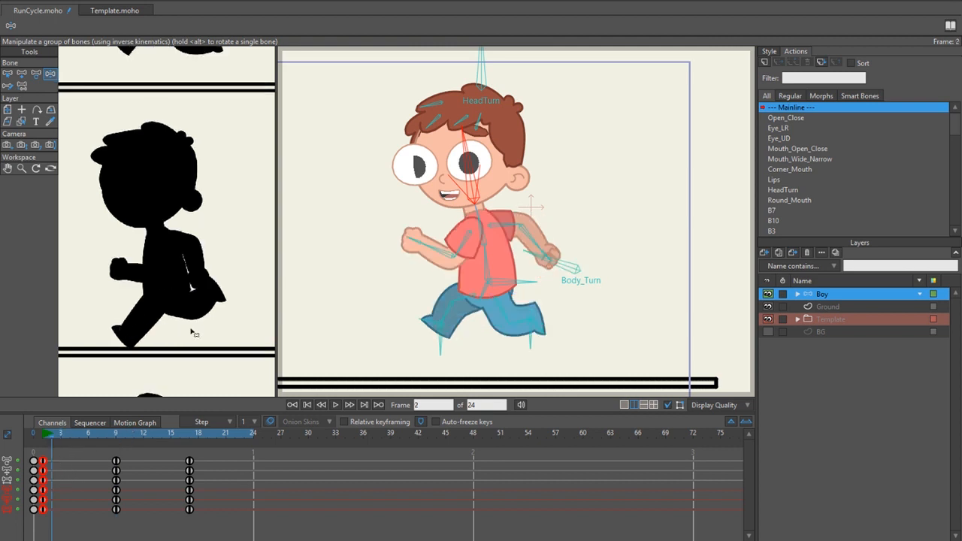
{"action": "left_click", "coordinate": [44, 434]}
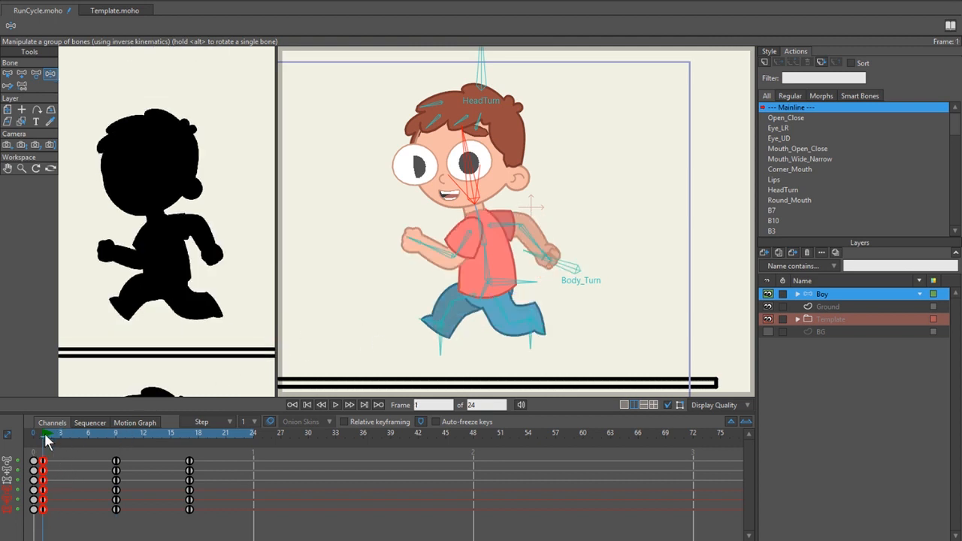
{"action": "left_click", "coordinate": [113, 434]}
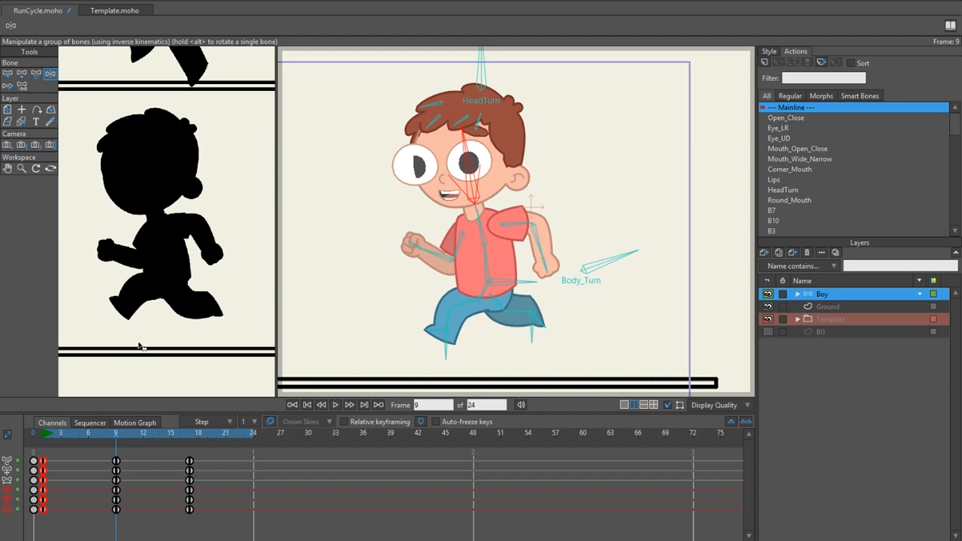
{"action": "left_click", "coordinate": [48, 433]}
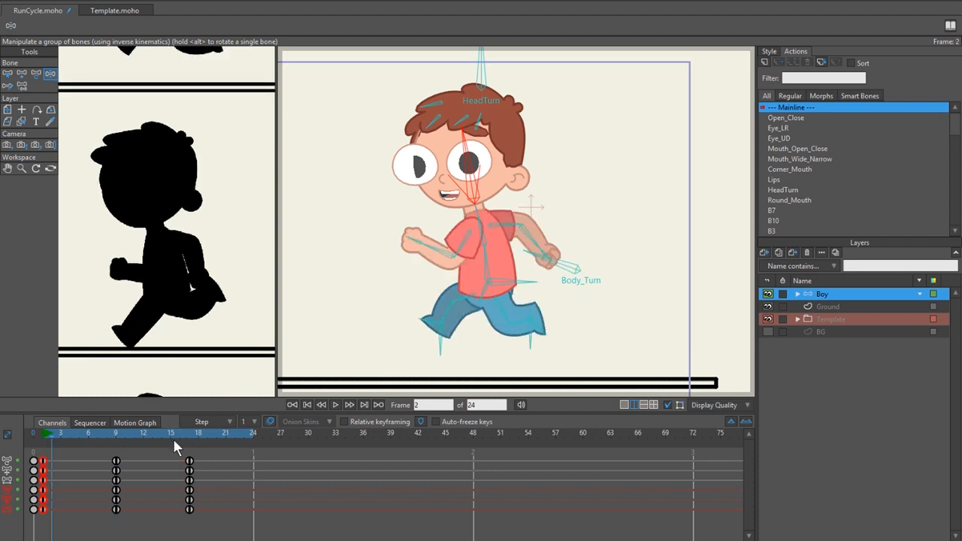
{"action": "scroll", "coordinate": [490, 284], "scroll_direction": "down", "scroll_amount": 1}
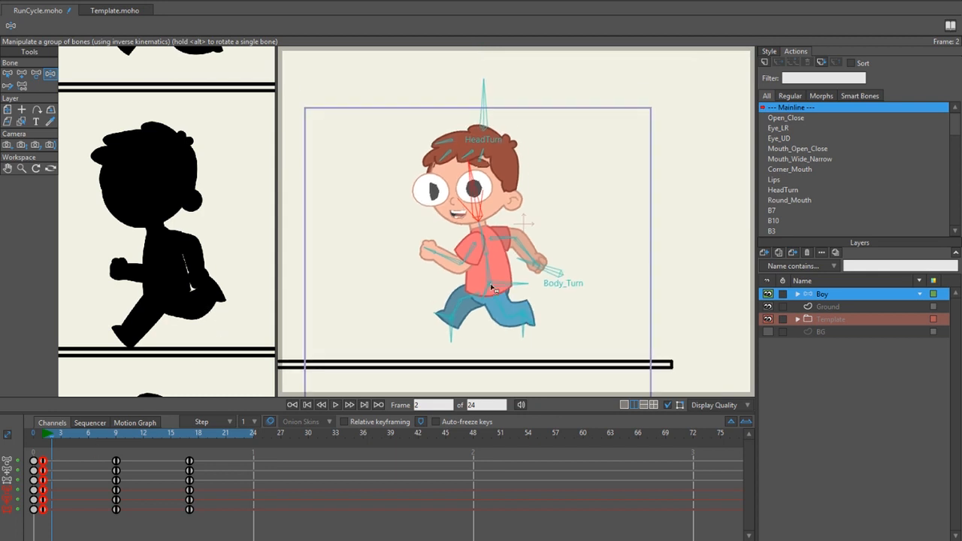
{"action": "scroll", "coordinate": [490, 283], "scroll_direction": "up", "scroll_amount": 1}
{"action": "scroll", "coordinate": [490, 284], "scroll_direction": "up", "scroll_amount": 1}
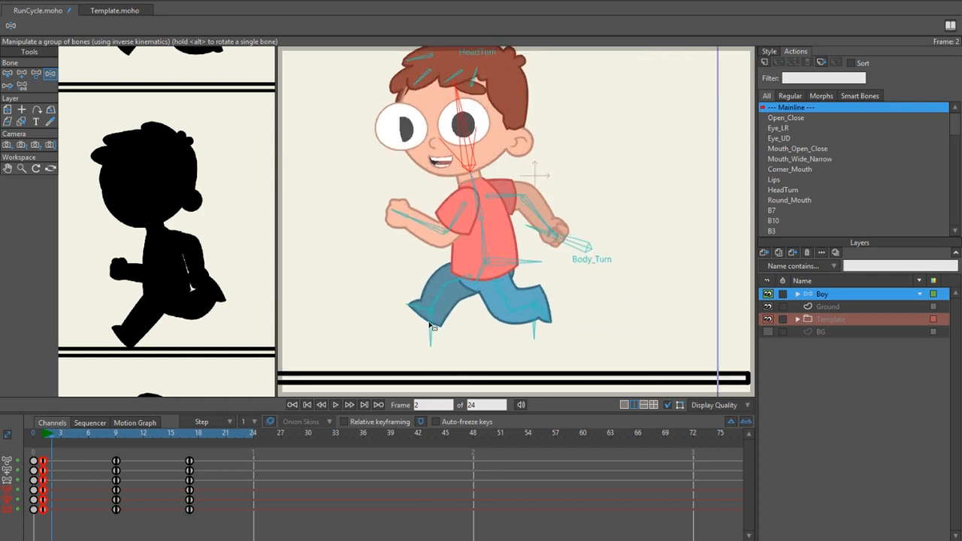
{"action": "left_click_drag", "start_coordinate": [434, 331], "coordinate": [430, 382]}
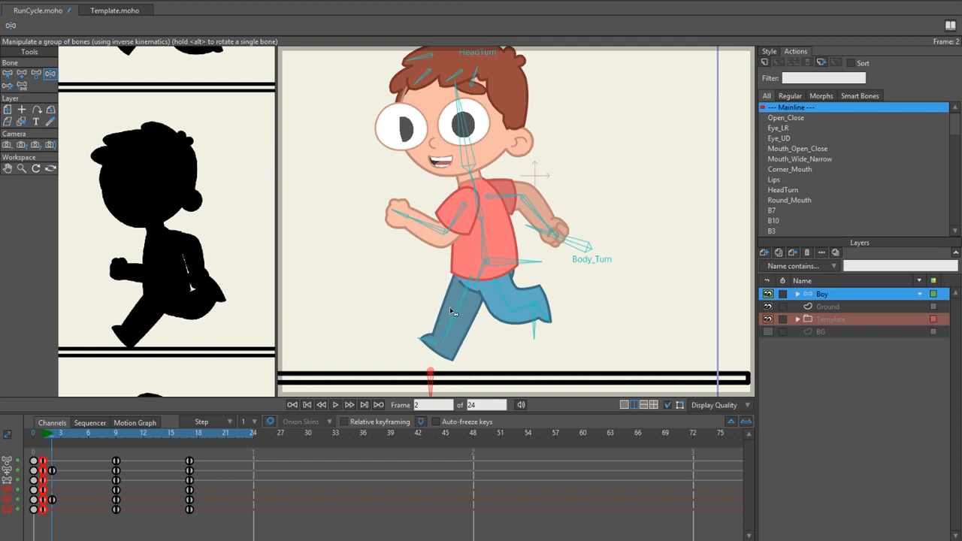
- Lower the hip bone slightly at frame 2 so the body drops and the straightened leg's foot meets the ground
{"action": "left_click", "coordinate": [500, 266]}
{"action": "left_click_drag", "start_coordinate": [498, 266], "coordinate": [501, 279]}
{"action": "scroll", "coordinate": [485, 363], "scroll_direction": "up", "scroll_amount": 1}
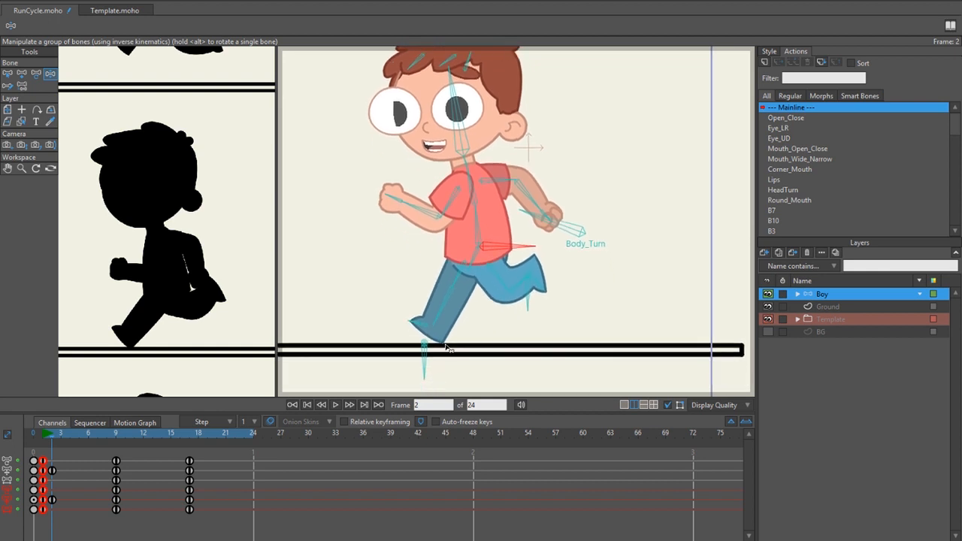
{"action": "scroll", "coordinate": [481, 353], "scroll_direction": "up", "scroll_amount": 1}
{"action": "scroll", "coordinate": [474, 346], "scroll_direction": "down", "scroll_amount": 1}
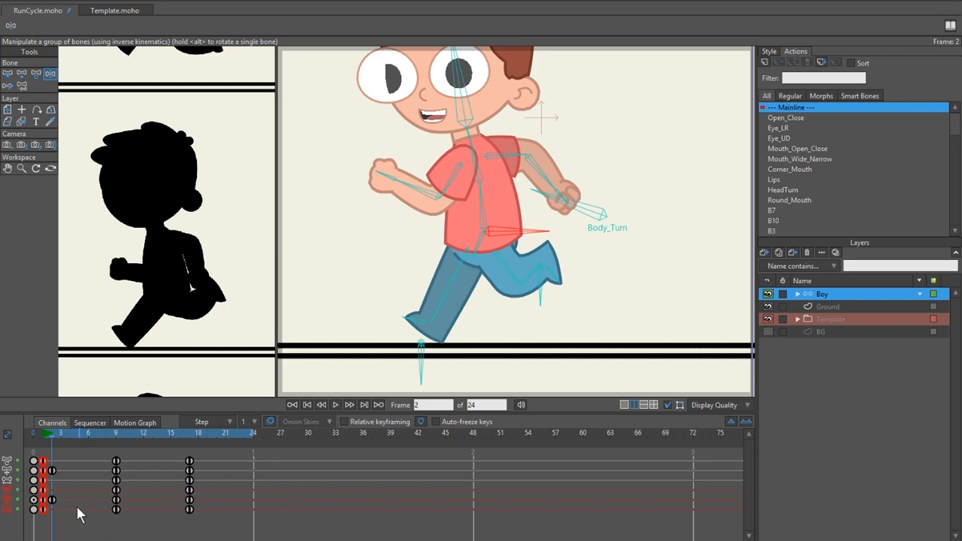
- Freeze the full pose on frame 2 so every bone channel has a keyframe there
{"action": "key", "text": "ctrl+f"}
{"action": "key", "text": "Left"}
{"action": "key", "text": "Right"}
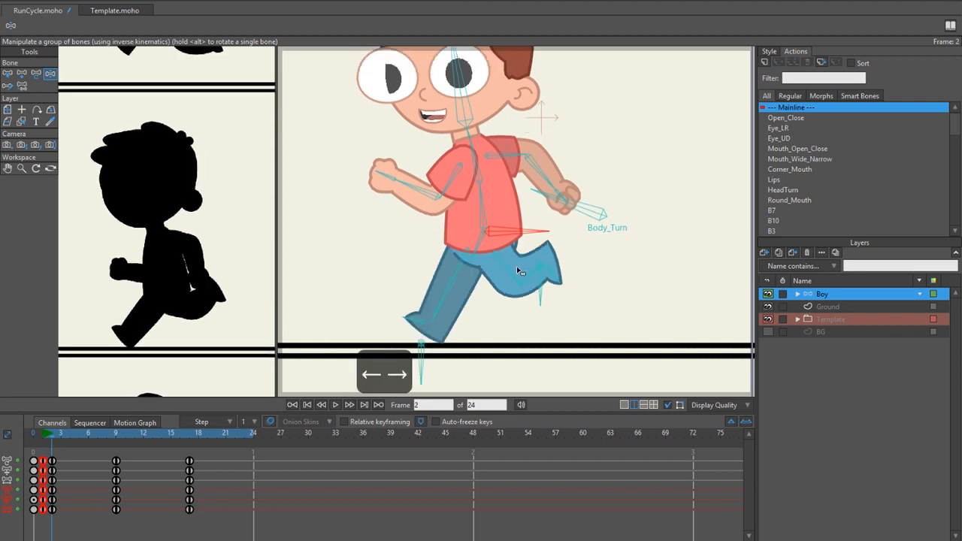
- Rotate the trailing leg's foot at frame 2 so it points backward like the reference silhouette
{"action": "key", "text": "z"}
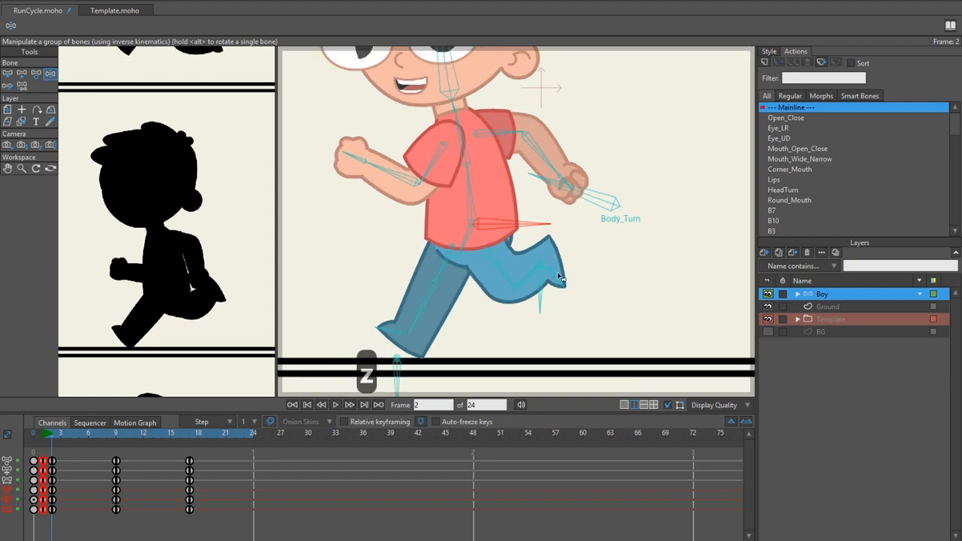
{"action": "mouse_move", "coordinate": [559, 278]}
{"action": "left_mouse_down"}
{"action": "mouse_move", "coordinate": [557, 261]}
{"action": "mouse_move", "coordinate": [541, 275]}
{"action": "left_mouse_up"}
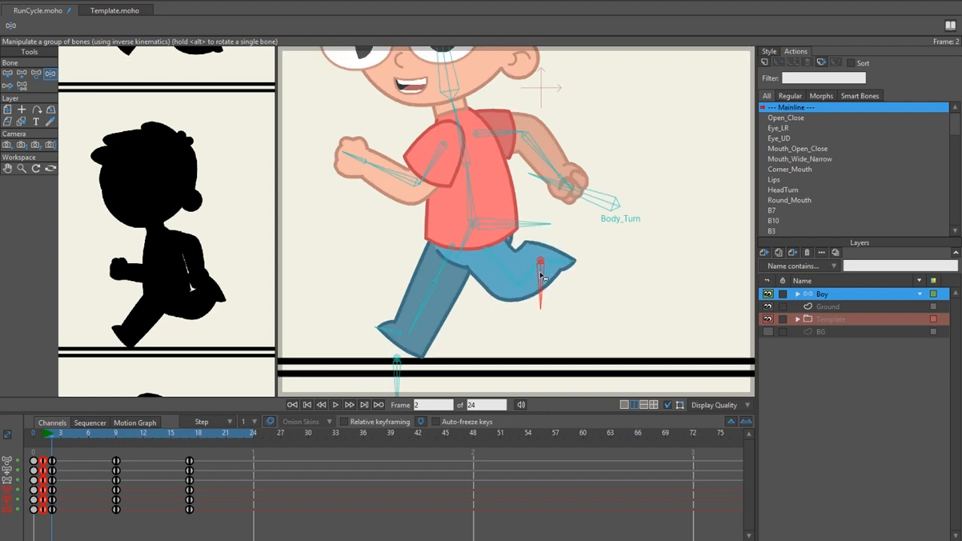
{"action": "scroll", "coordinate": [513, 272], "scroll_direction": "down", "scroll_amount": 1}
- Examine both legs' bones at frame 2 with the Transform Bone tool, and compare with the pose on frame 9
{"action": "key", "text": "t"}
{"action": "left_click", "coordinate": [497, 257]}
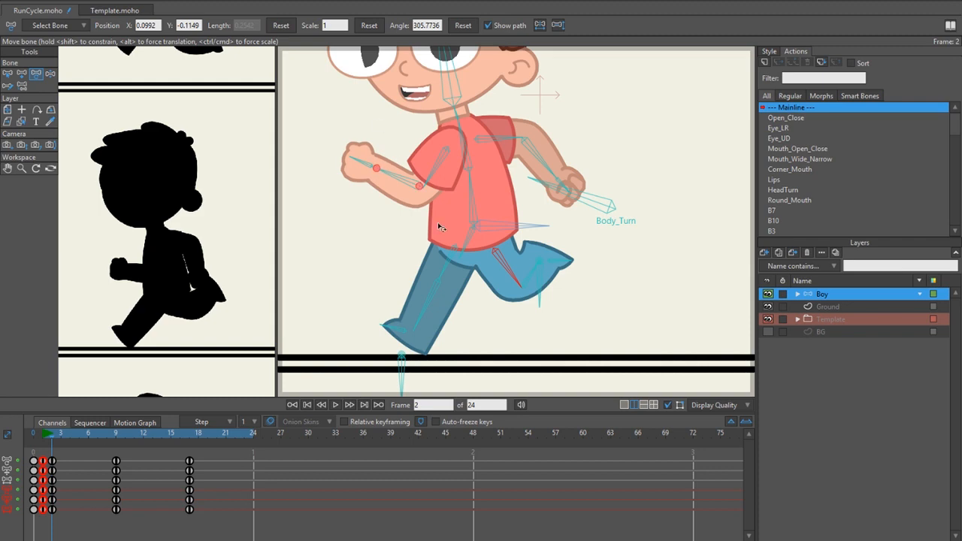
{"action": "scroll", "coordinate": [488, 257], "scroll_direction": "up", "scroll_amount": 2}
{"action": "left_click_drag", "start_coordinate": [489, 257], "coordinate": [489, 208]}
{"action": "scroll", "coordinate": [489, 208], "scroll_direction": "up", "scroll_amount": 1}
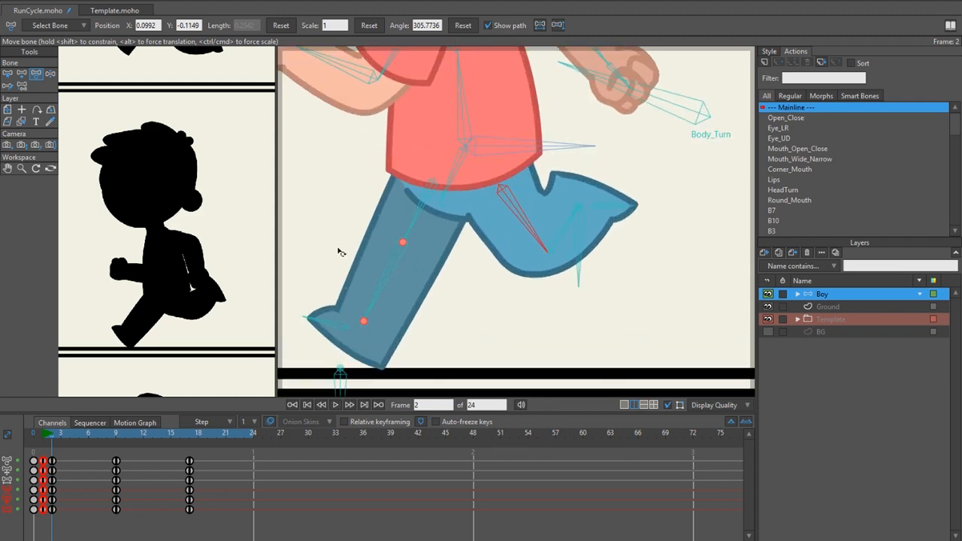
{"action": "left_click_drag", "start_coordinate": [397, 257], "coordinate": [409, 250]}
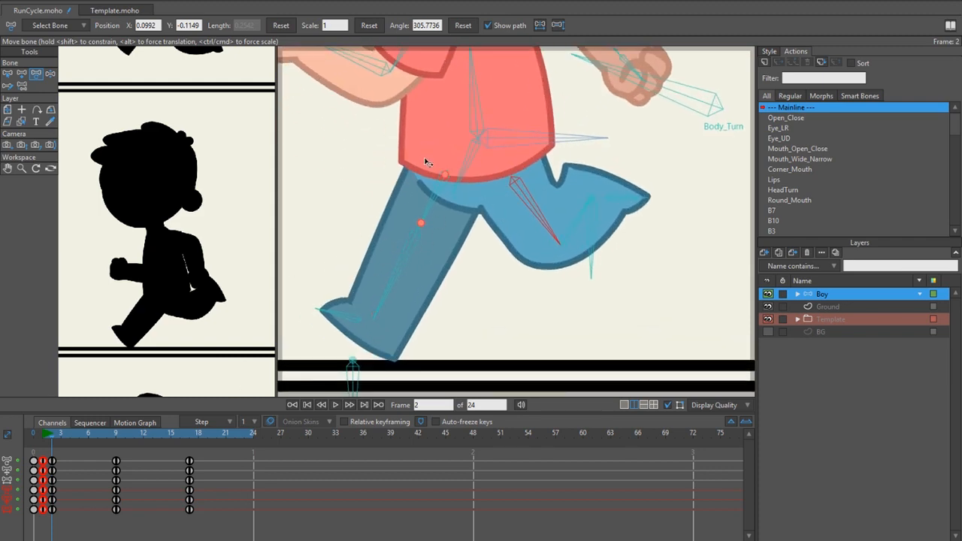
{"action": "scroll", "coordinate": [426, 162], "scroll_direction": "down", "scroll_amount": 1}
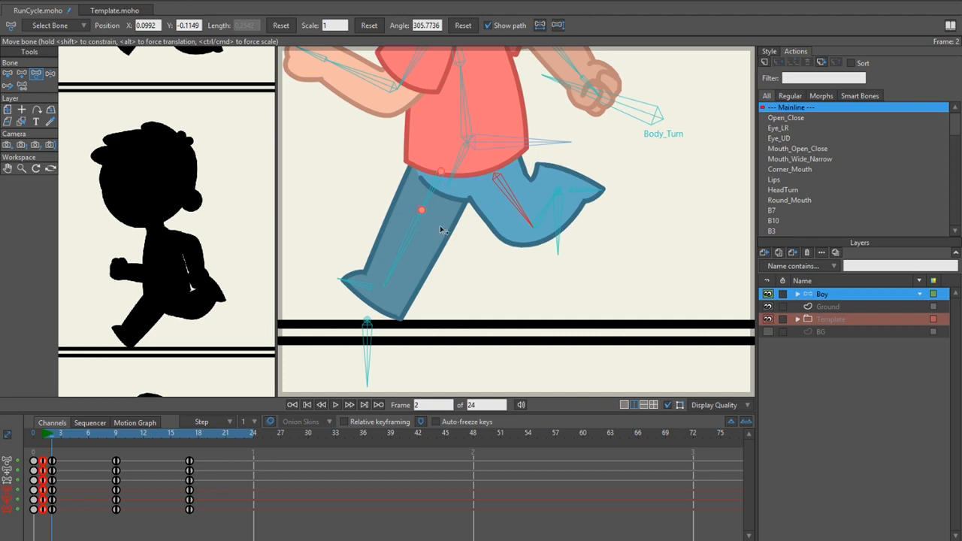
{"action": "scroll", "coordinate": [436, 232], "scroll_direction": "up", "scroll_amount": 1}
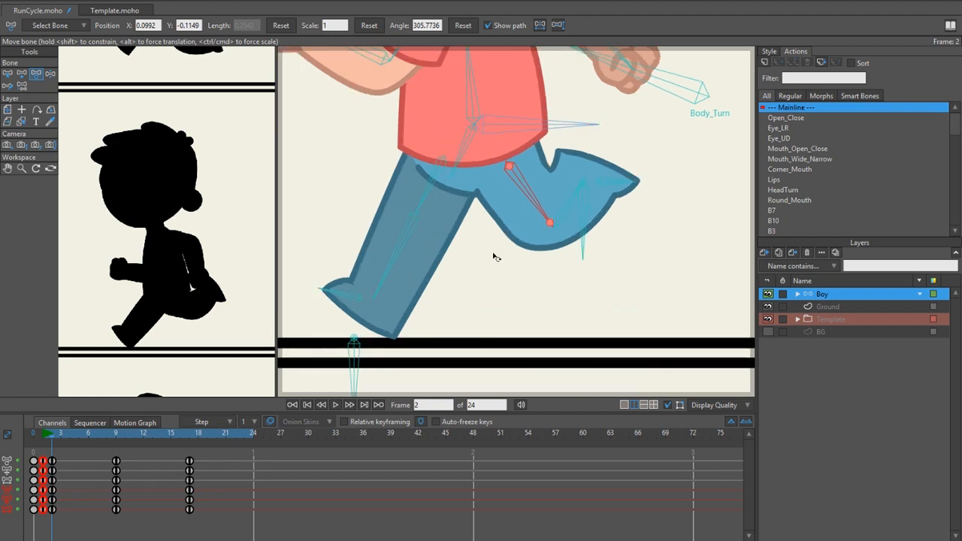
{"action": "scroll", "coordinate": [499, 173], "scroll_direction": "down", "scroll_amount": 1}
{"action": "left_click_drag", "start_coordinate": [483, 177], "coordinate": [474, 197]}
{"action": "scroll", "coordinate": [472, 198], "scroll_direction": "up", "scroll_amount": 1}
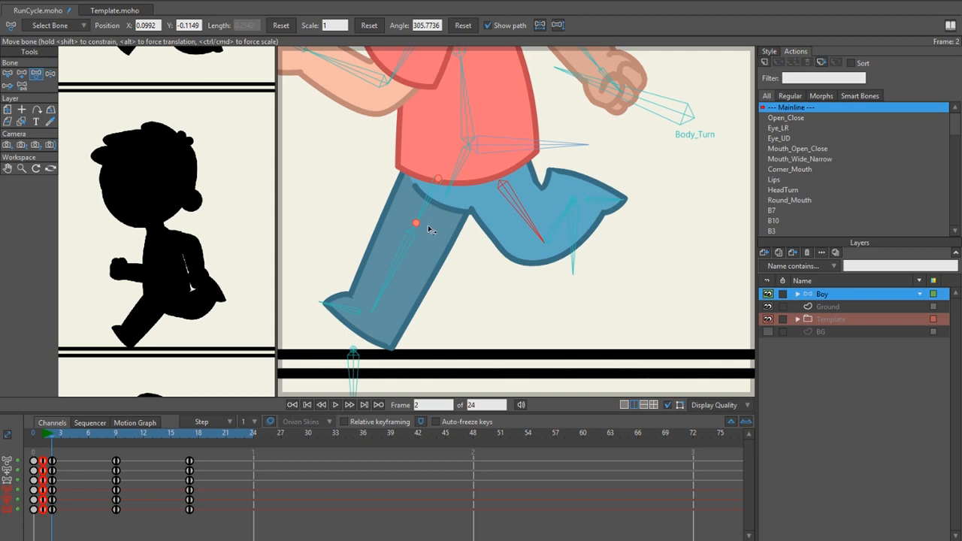
{"action": "scroll", "coordinate": [420, 216], "scroll_direction": "down", "scroll_amount": 1}
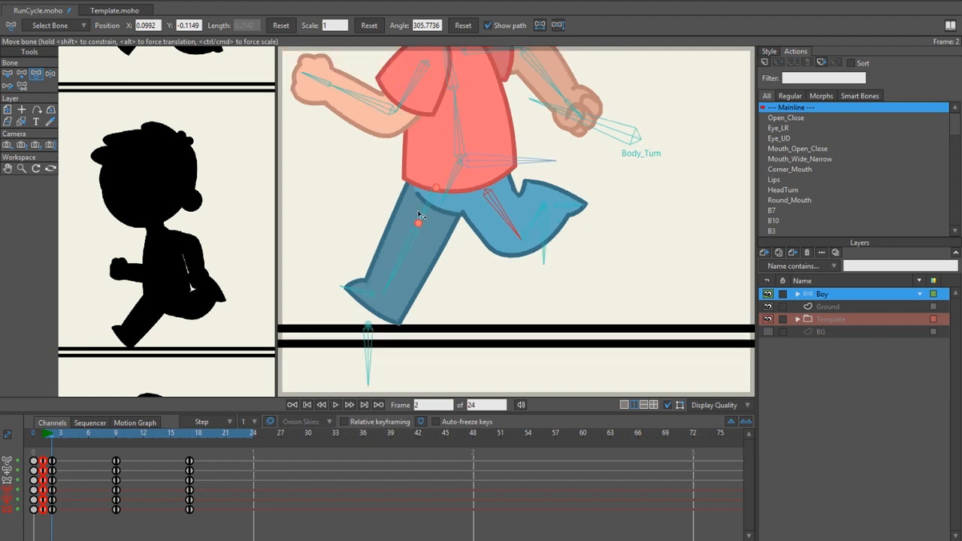
{"action": "left_click", "coordinate": [118, 435]}
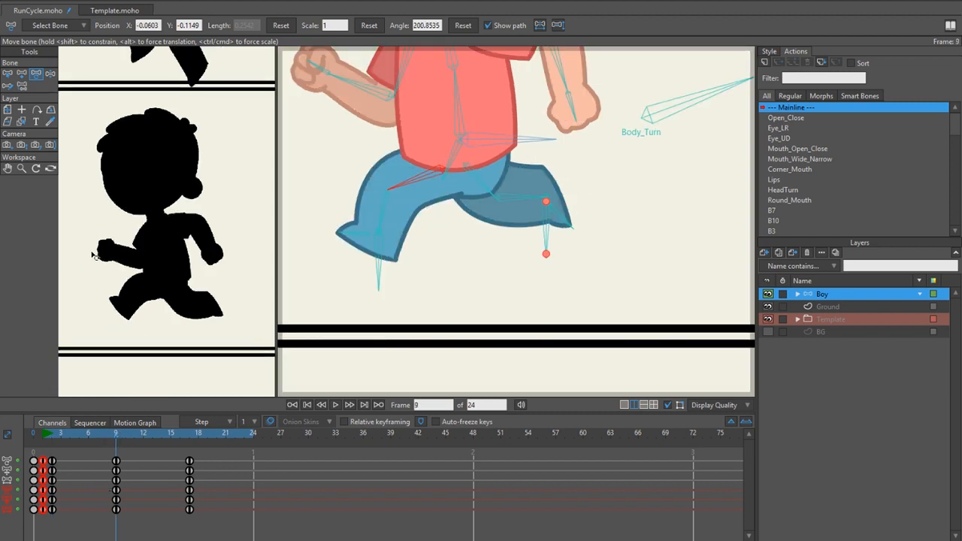
{"action": "left_click", "coordinate": [123, 433]}
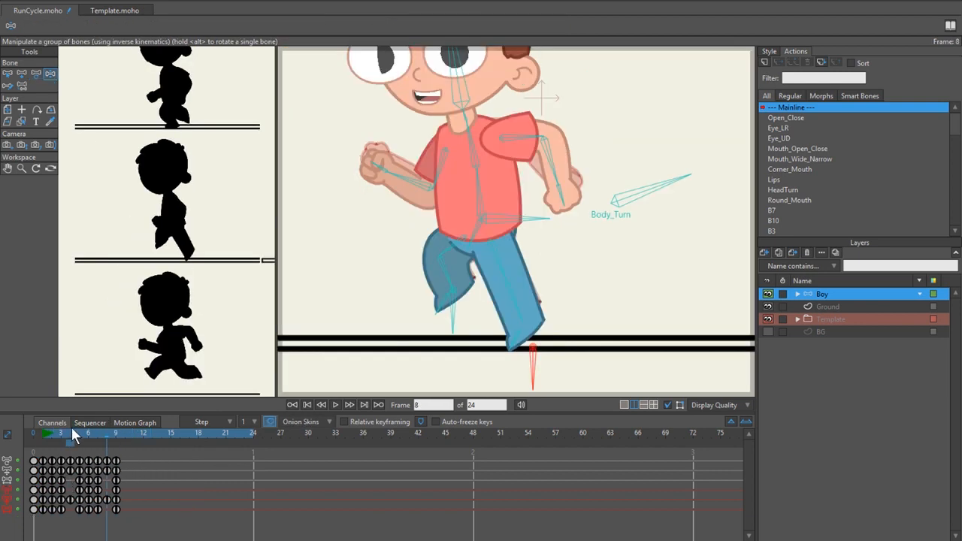
- Freeze the full pose on frames 4 and 8 so all their bone channels are keyed
{"action": "left_click", "coordinate": [72, 430]}
{"action": "key", "text": "ctrl+f"}
{"action": "left_click", "coordinate": [106, 432]}
{"action": "key", "text": "ctrl+f"}
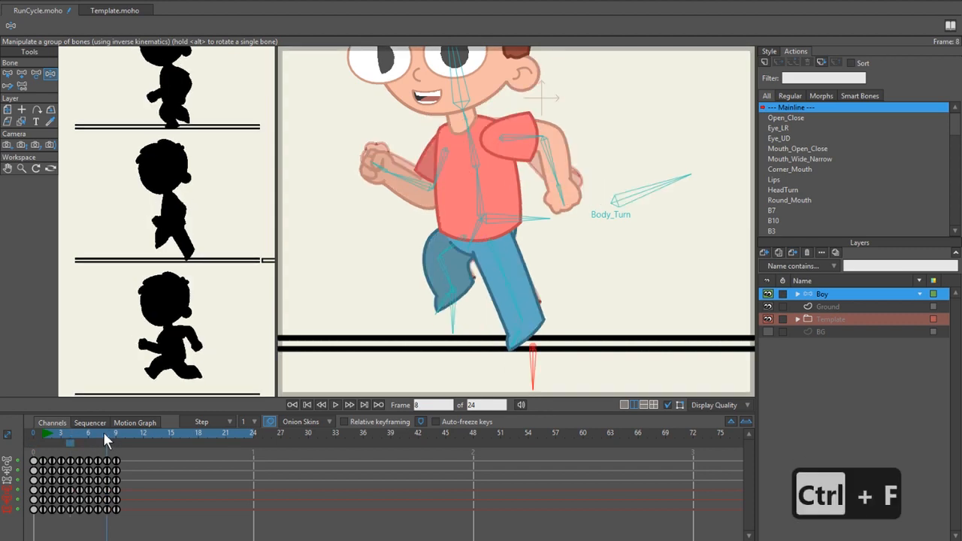
{"action": "mouse_move", "coordinate": [103, 432]}
{"action": "left_mouse_down"}
{"action": "mouse_move", "coordinate": [48, 439]}
{"action": "mouse_move", "coordinate": [114, 436]}
{"action": "mouse_move", "coordinate": [39, 440]}
{"action": "mouse_move", "coordinate": [106, 436]}
{"action": "left_mouse_up"}
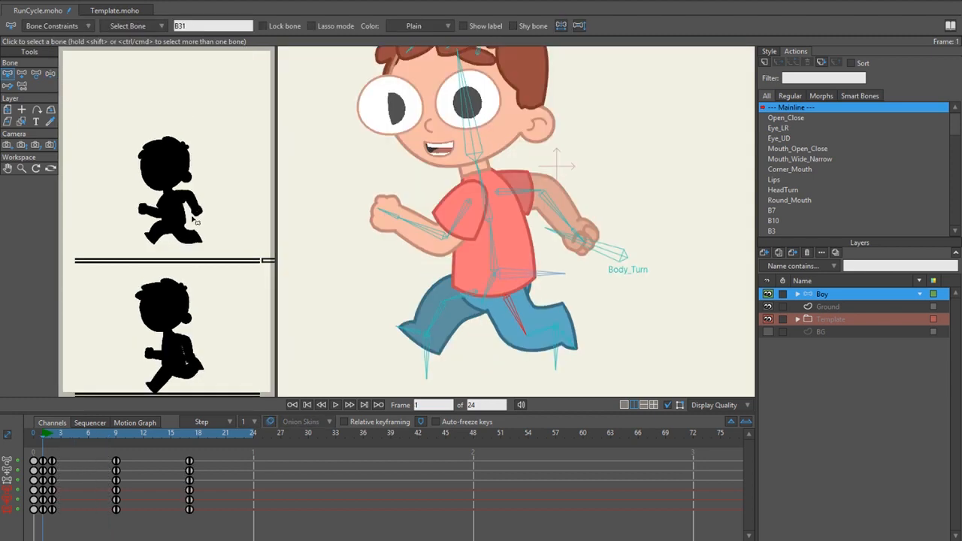
- Move the character's opposite-stride pose keyframes from frame 9 to frame 5
{"action": "key", "text": "Right"}
{"action": "key", "text": "Right"}
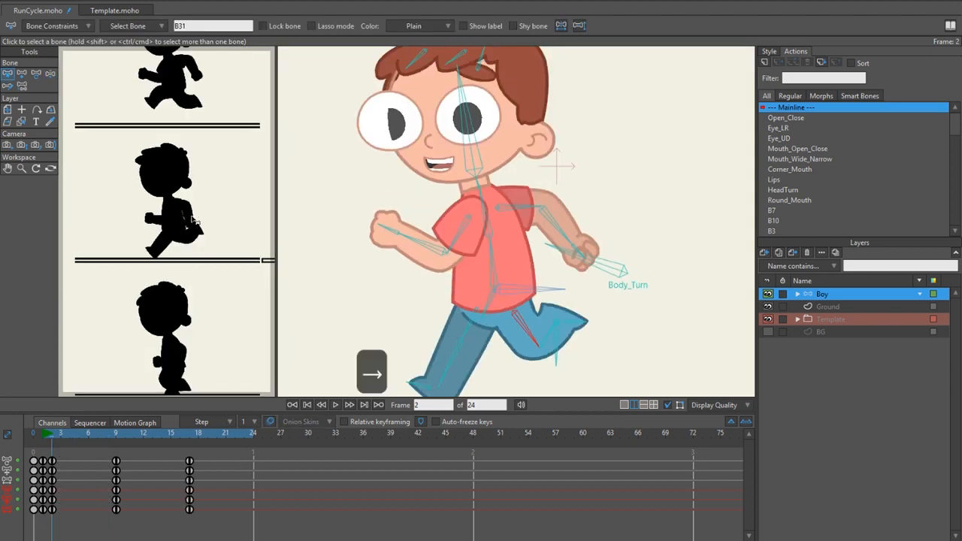
{"action": "key", "text": "Right"}
{"action": "key", "text": "Right"}
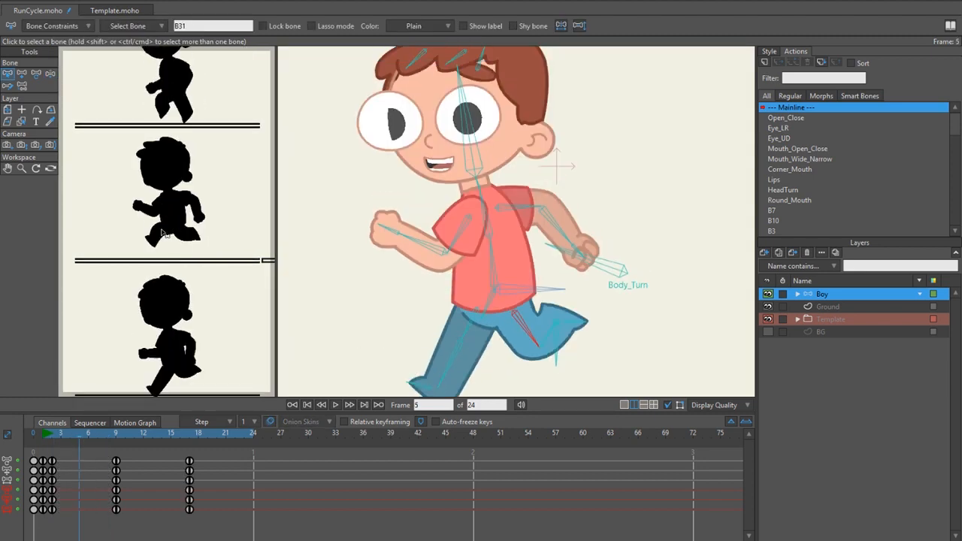
{"action": "left_click_drag", "start_coordinate": [108, 519], "coordinate": [79, 463]}
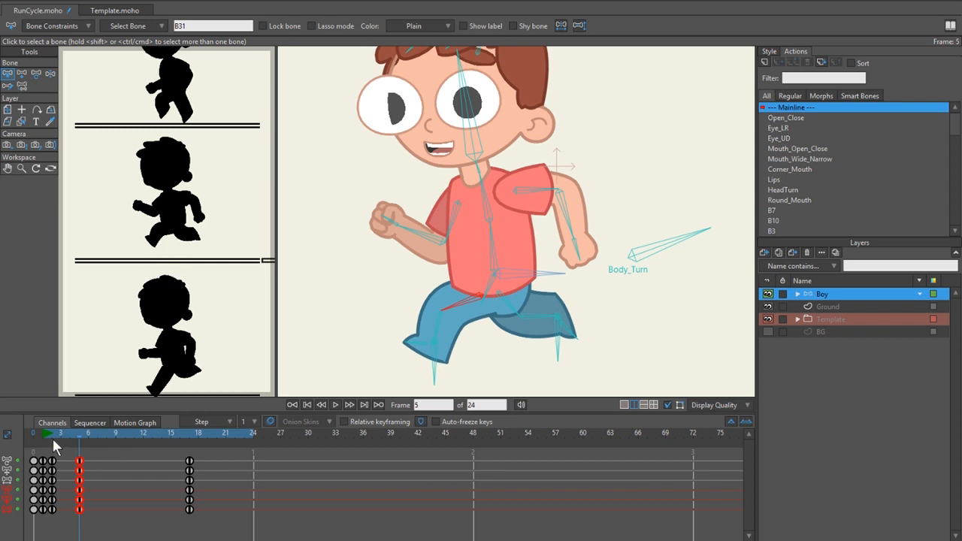
- Step through frames 1 to 5 to compare the character's poses with the reference silhouettes
{"action": "key", "text": "Left"}
{"action": "key", "text": "Left"}
{"action": "key", "text": "Left"}
{"action": "key", "text": "Left"}
{"action": "key", "text": "Right"}
{"action": "key", "text": "Right"}
{"action": "key", "text": "Right"}
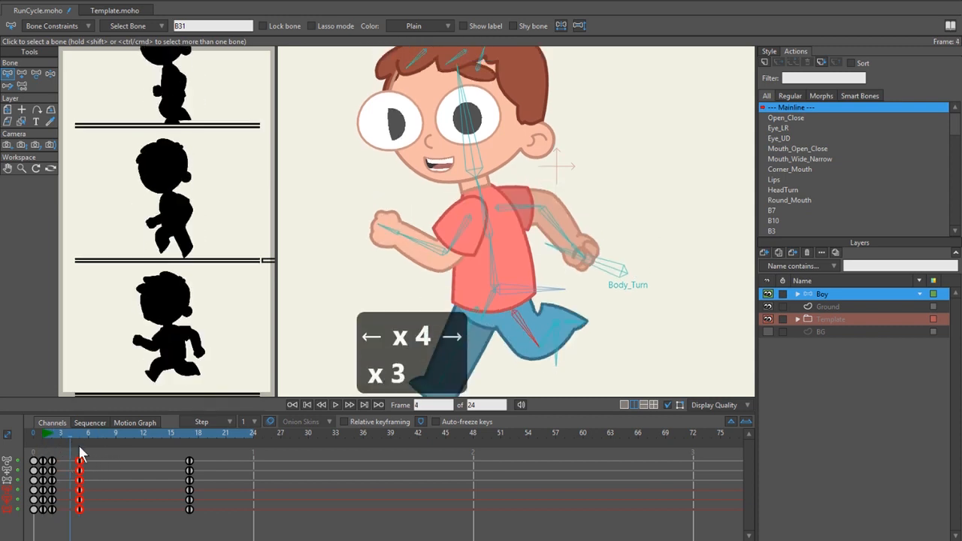
{"action": "key", "text": "Right"}
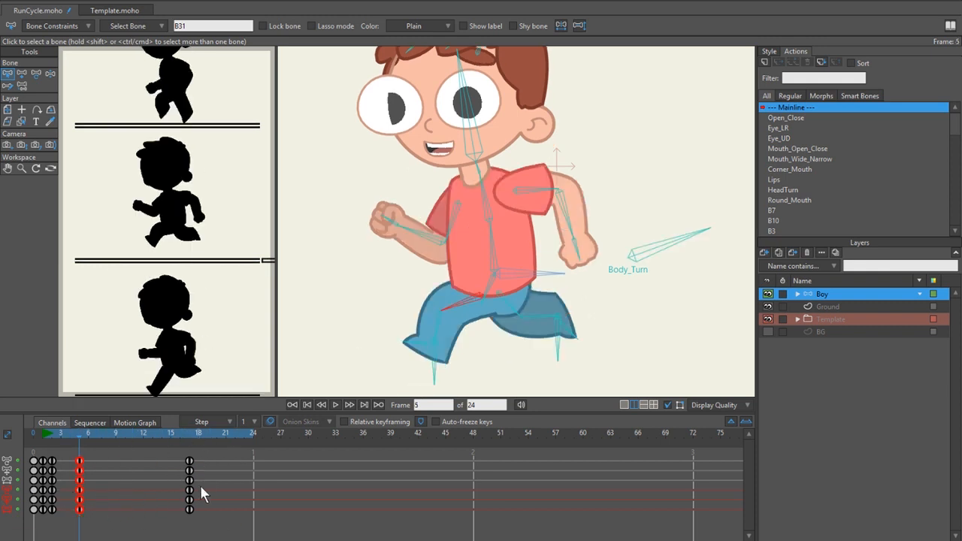
- Move the character's final stride pose keyframes from frame 17 to frame 9
{"action": "key", "text": "Right"}
{"action": "key", "text": "Left"}
{"action": "key", "text": "Right"}
{"action": "key", "text": "Right"}
{"action": "key", "text": "Right"}
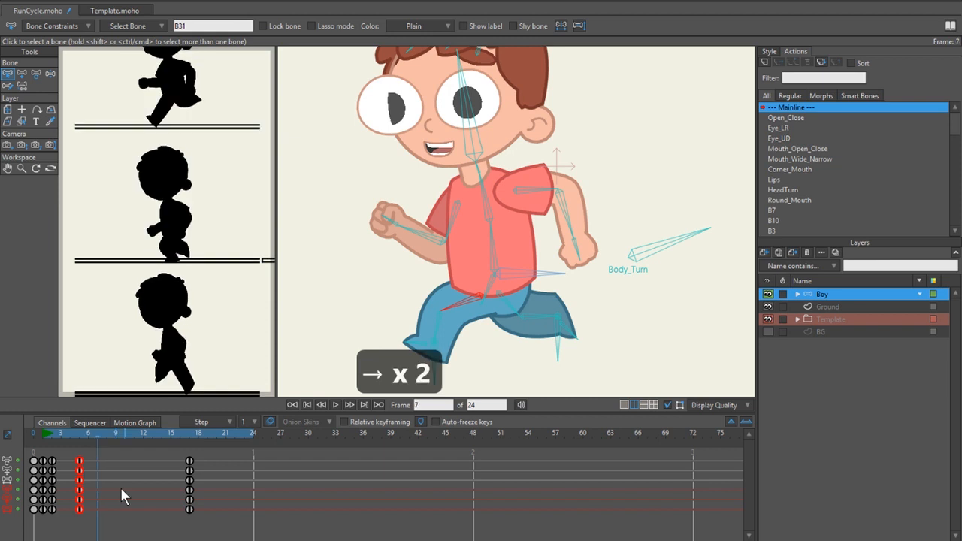
{"action": "left_click_drag", "start_coordinate": [178, 525], "coordinate": [110, 470]}
{"action": "left_click", "coordinate": [161, 499]}
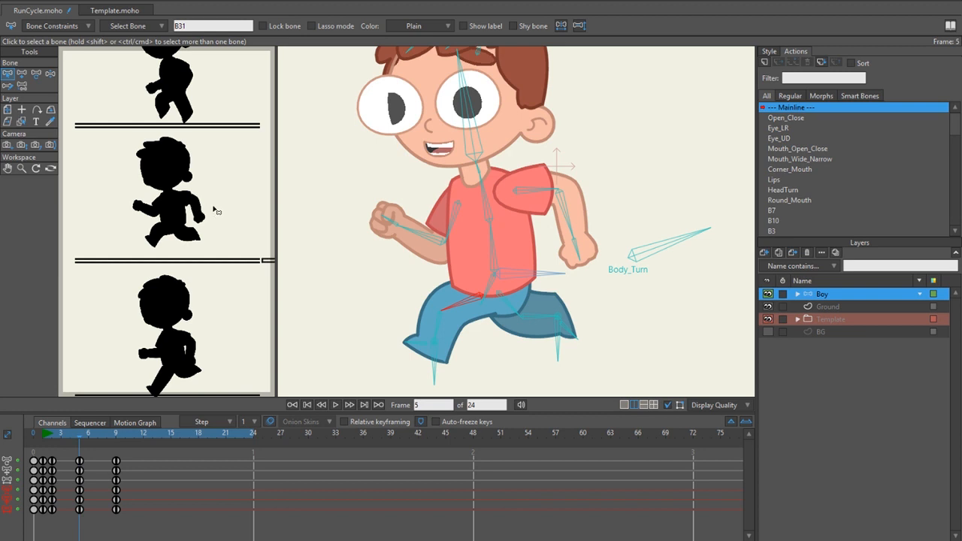
- At frame 6, pull the front foot's target bone down to the ground line so the leg straightens
{"action": "key", "text": "Right"}
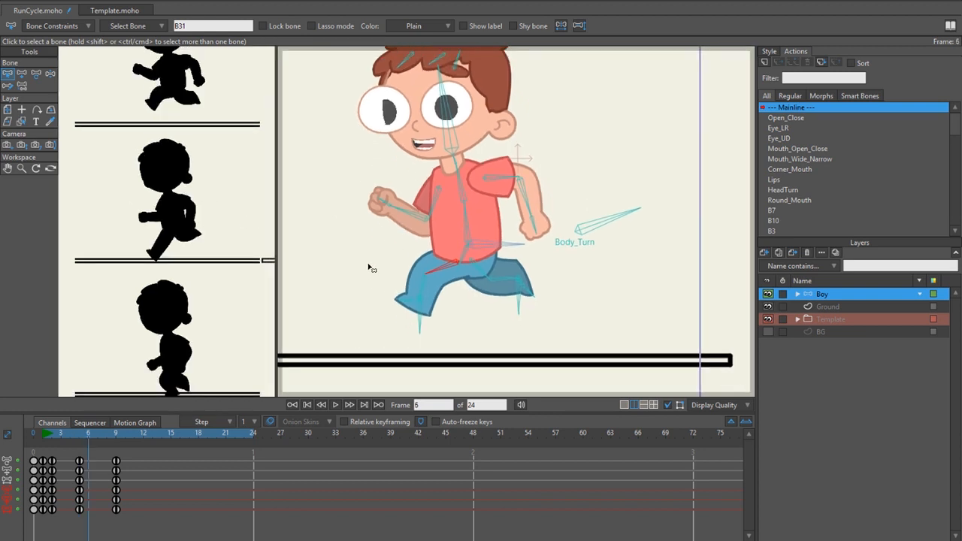
{"action": "scroll", "coordinate": [370, 268], "scroll_direction": "up", "scroll_amount": 1}
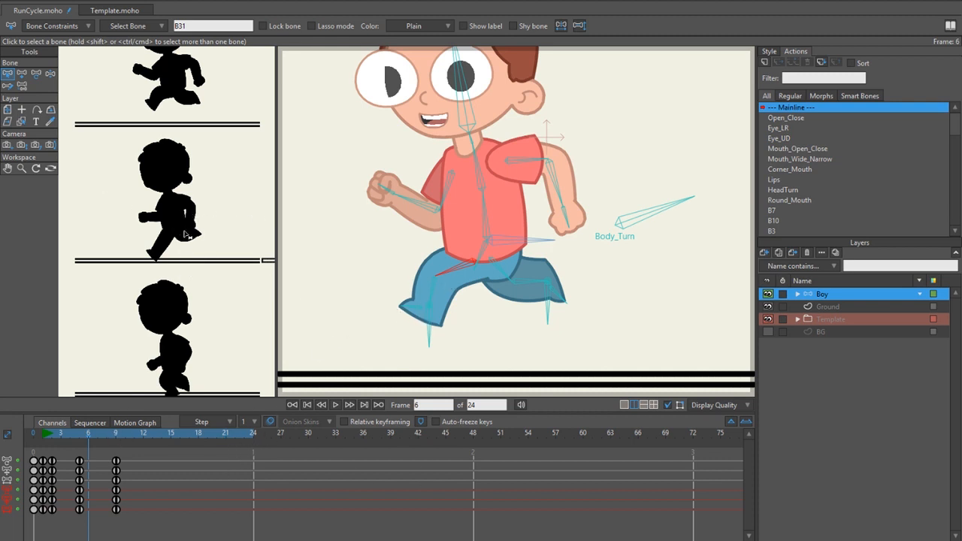
{"action": "scroll", "coordinate": [436, 300], "scroll_direction": "up", "scroll_amount": 2}
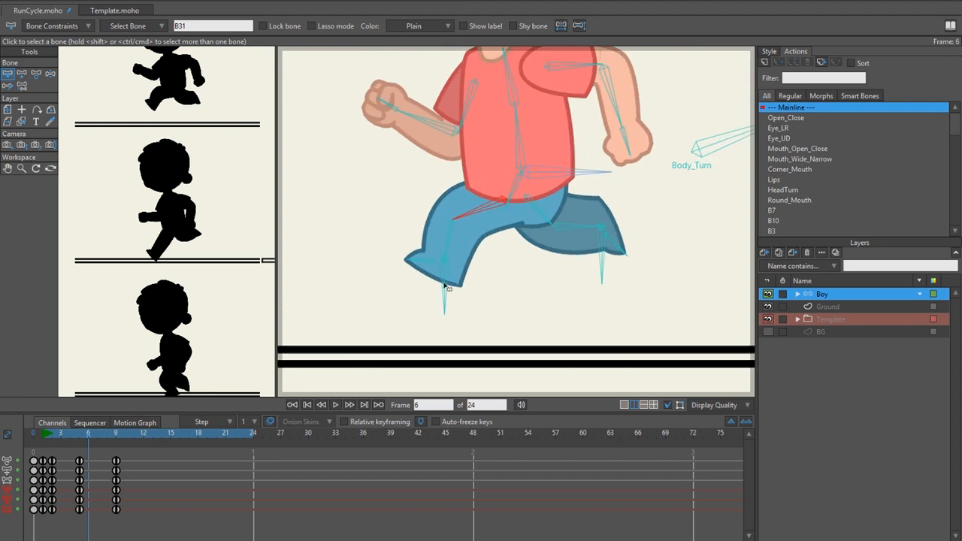
{"action": "key", "text": "z"}
{"action": "left_click_drag", "start_coordinate": [445, 270], "coordinate": [450, 353]}
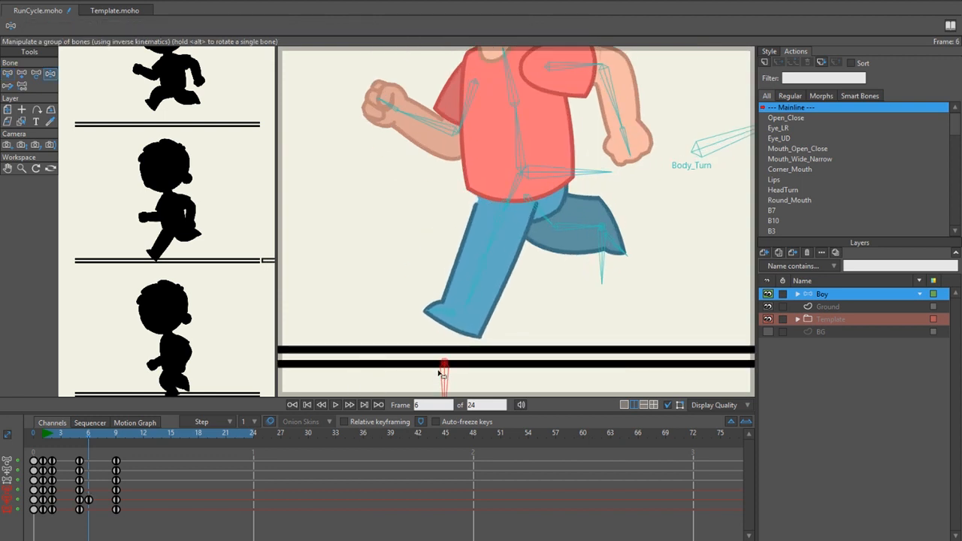
- At frame 6, lower the hips so the front foot nears the ground line and tilt the raised rear foot outward
{"action": "left_click_drag", "start_coordinate": [544, 180], "coordinate": [543, 200]}
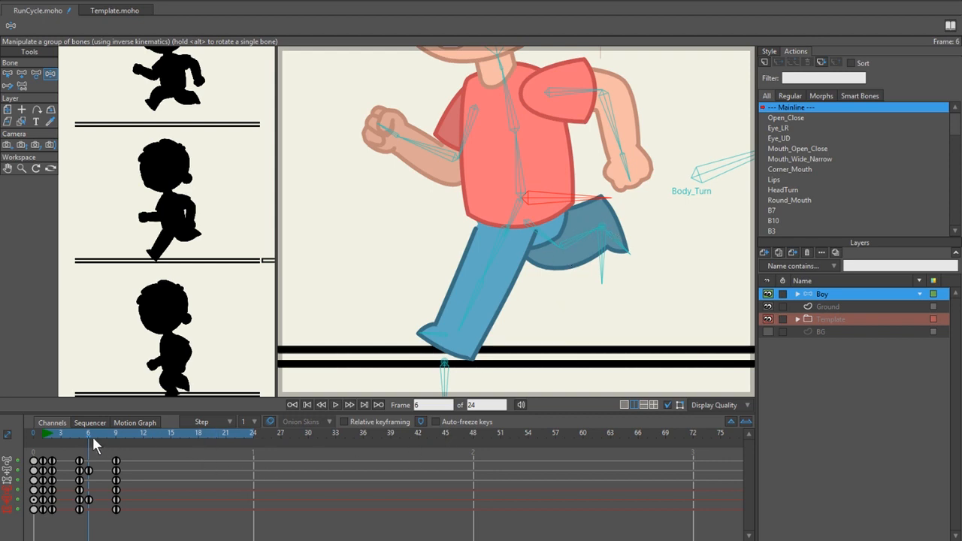
{"action": "left_click_drag", "start_coordinate": [92, 442], "coordinate": [86, 440]}
{"action": "key", "text": "z"}
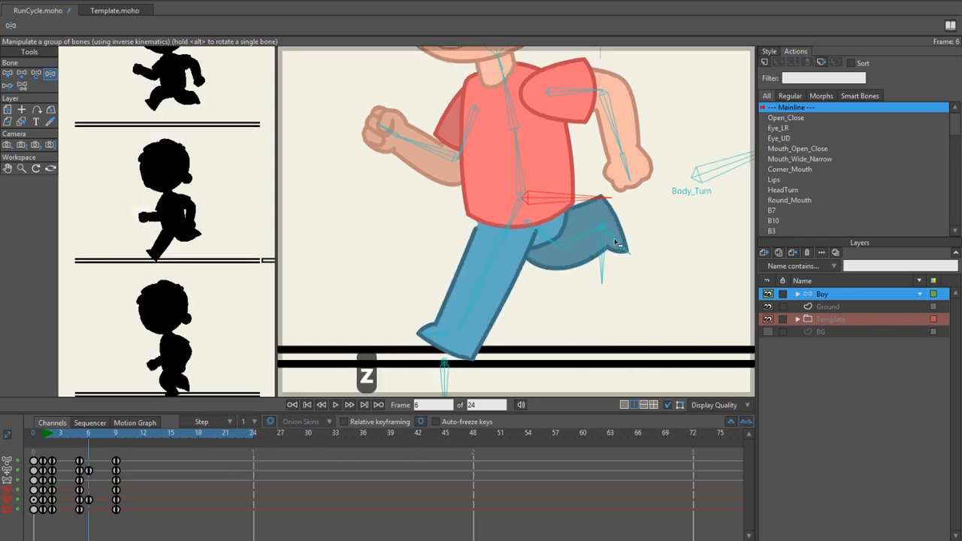
{"action": "mouse_move", "coordinate": [616, 242]}
{"action": "left_mouse_down"}
{"action": "mouse_move", "coordinate": [623, 233]}
{"action": "mouse_move", "coordinate": [604, 247]}
{"action": "left_mouse_up"}
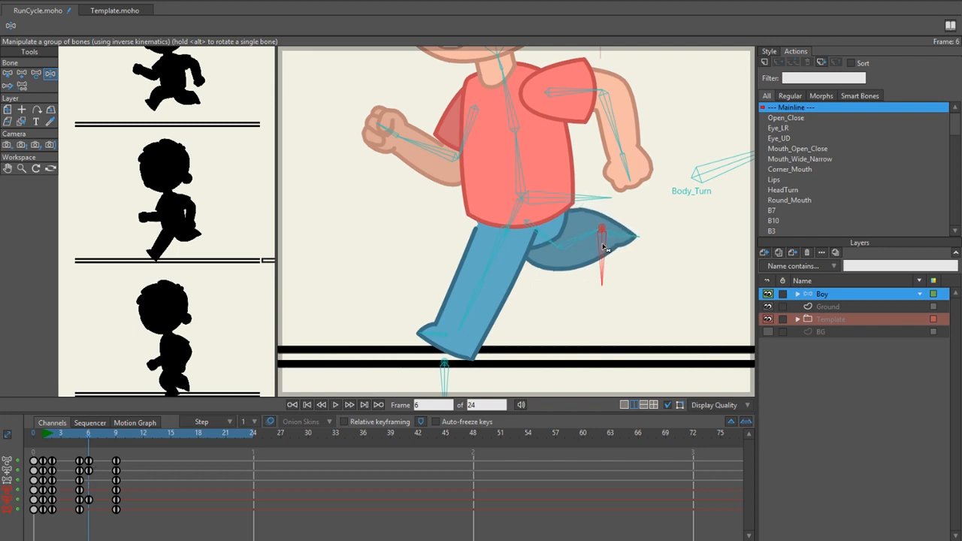
- At frame 6, shift the rear thigh bone to about X 0.07, Y -0.10 and adjust the front foot's angle and target
{"action": "key", "text": "t"}
{"action": "left_click_drag", "start_coordinate": [529, 225], "coordinate": [551, 224]}
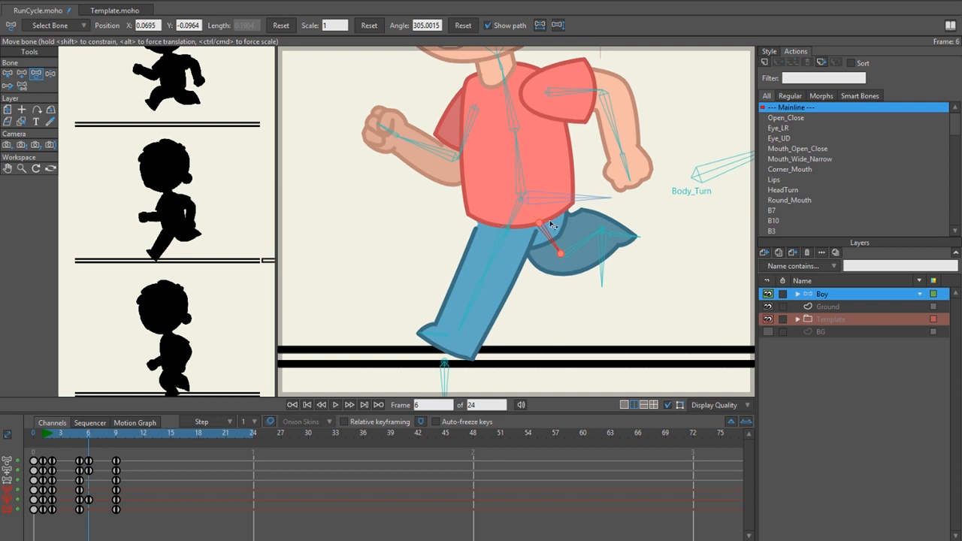
{"action": "key", "text": "z"}
{"action": "left_click_drag", "start_coordinate": [439, 347], "coordinate": [432, 336]}
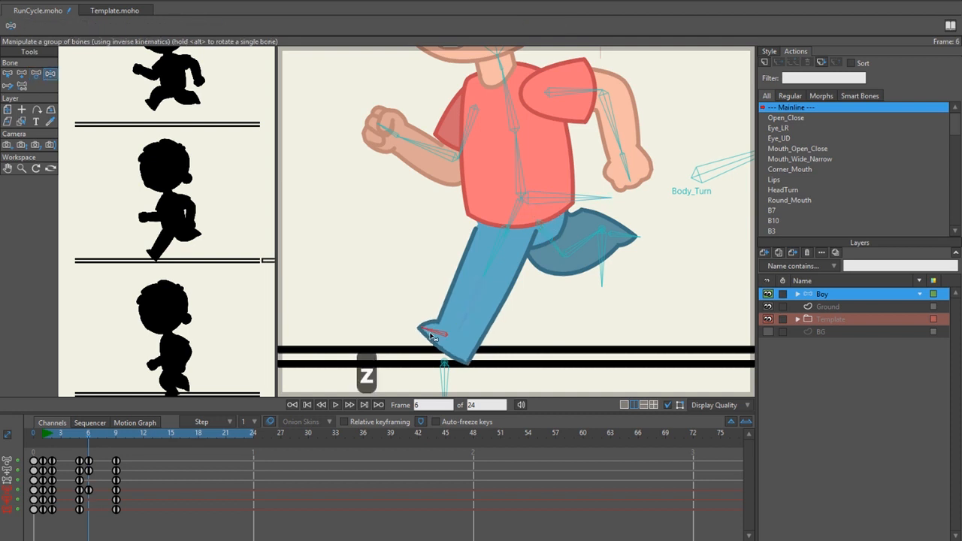
{"action": "left_click_drag", "start_coordinate": [444, 373], "coordinate": [445, 360]}
{"action": "scroll", "coordinate": [443, 237], "scroll_direction": "down", "scroll_amount": 3}
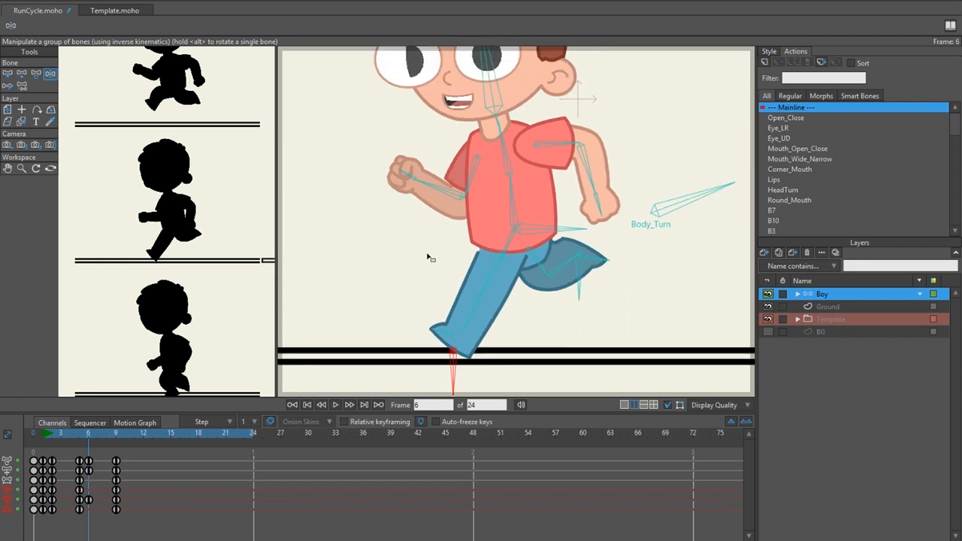
- Flip between frames 4, 5 and 6 to compare the character's leg poses with the reference silhouettes
{"action": "key", "text": "Left"}
{"action": "key", "text": "Right"}
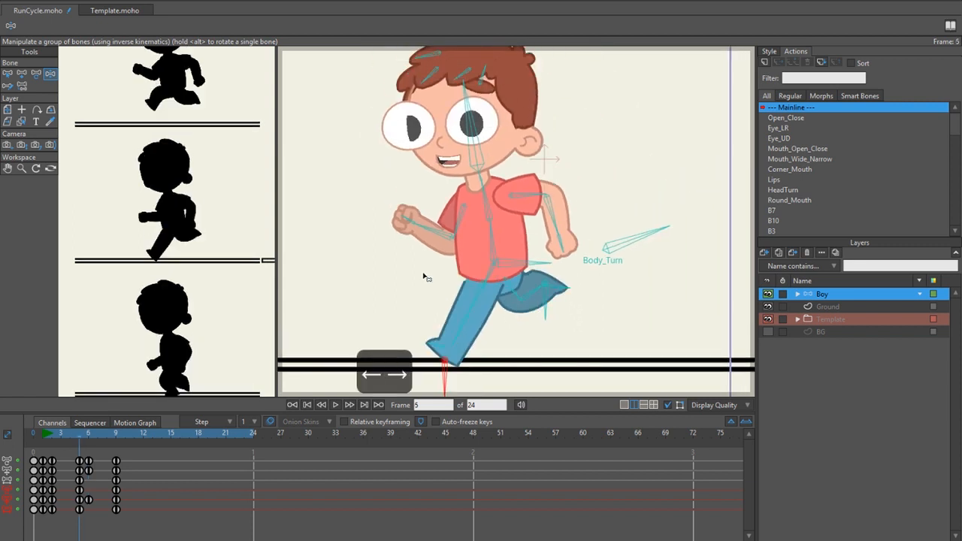
{"action": "key", "text": "Left"}
{"action": "scroll", "coordinate": [610, 159], "scroll_direction": "down", "scroll_amount": 3}
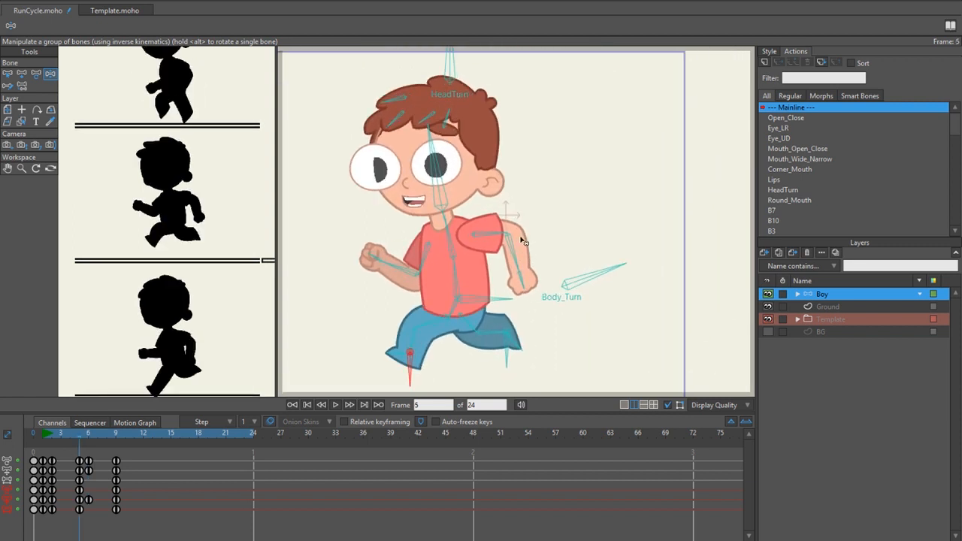
{"action": "key", "text": "Left"}
{"action": "key", "text": "Right"}
{"action": "key", "text": "Left"}
{"action": "key", "text": "Right"}
{"action": "key", "text": "Left"}
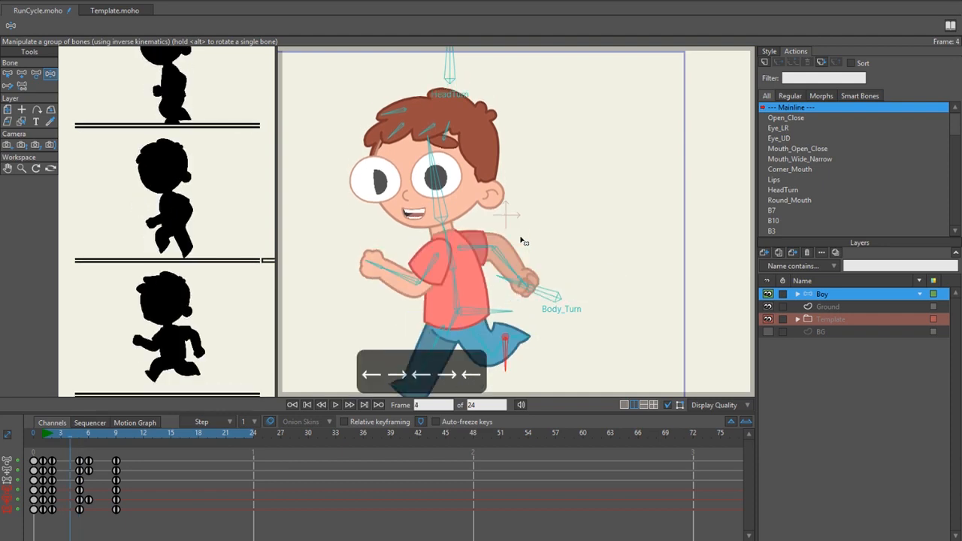
{"action": "key", "text": "Right"}
{"action": "key", "text": "Left"}
{"action": "key", "text": "Right"}
{"action": "key", "text": "Left"}
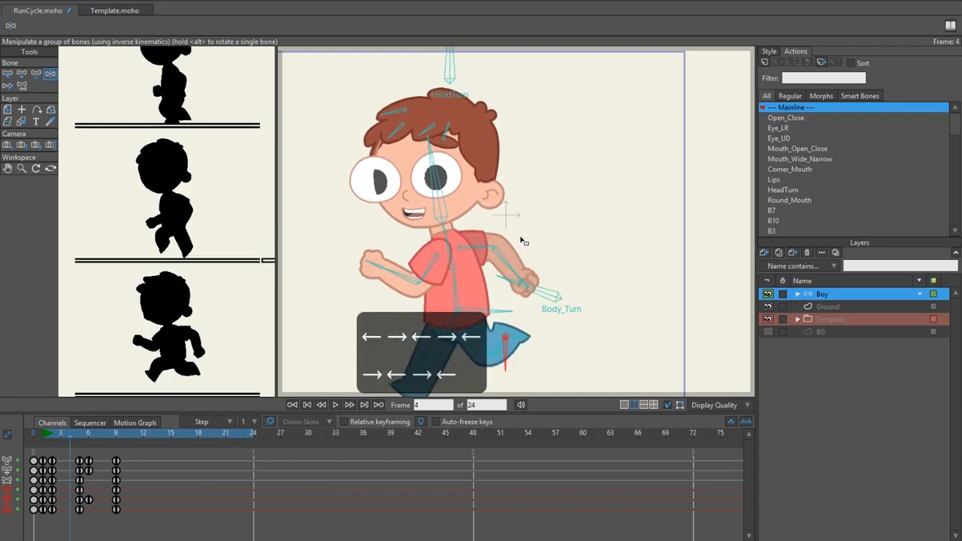
- Return to frame 6 and freeze the whole pose there as keyframes
{"action": "left_click", "coordinate": [77, 433]}
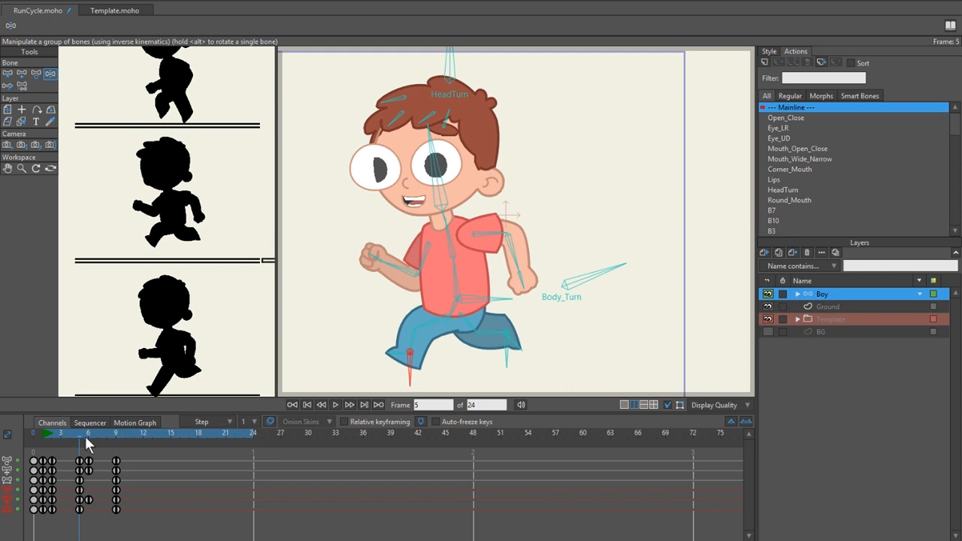
{"action": "left_click", "coordinate": [87, 434]}
{"action": "key", "text": "ctrl+f"}
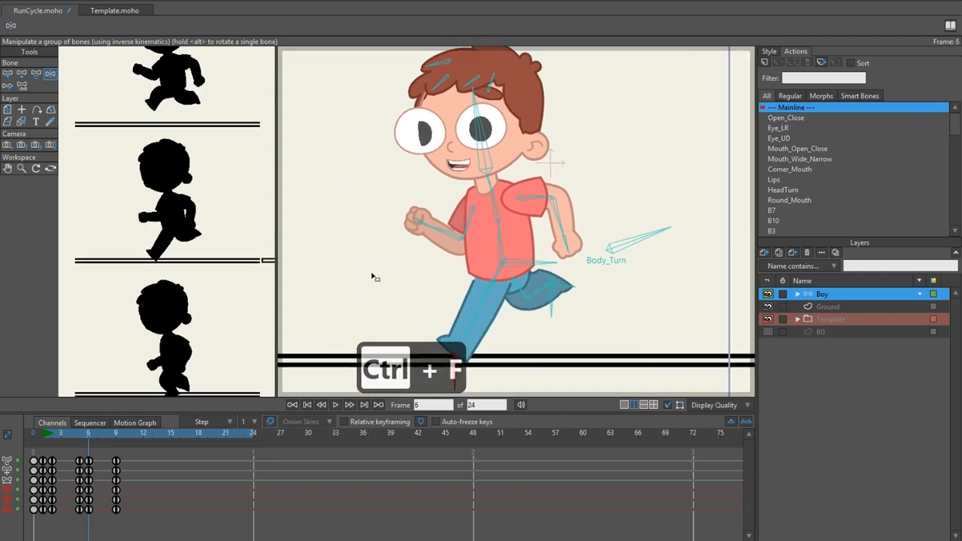
- At frame 3, bring the darker leg's foot target under the body and angle its foot toward the ground line
{"action": "left_click", "coordinate": [58, 433]}
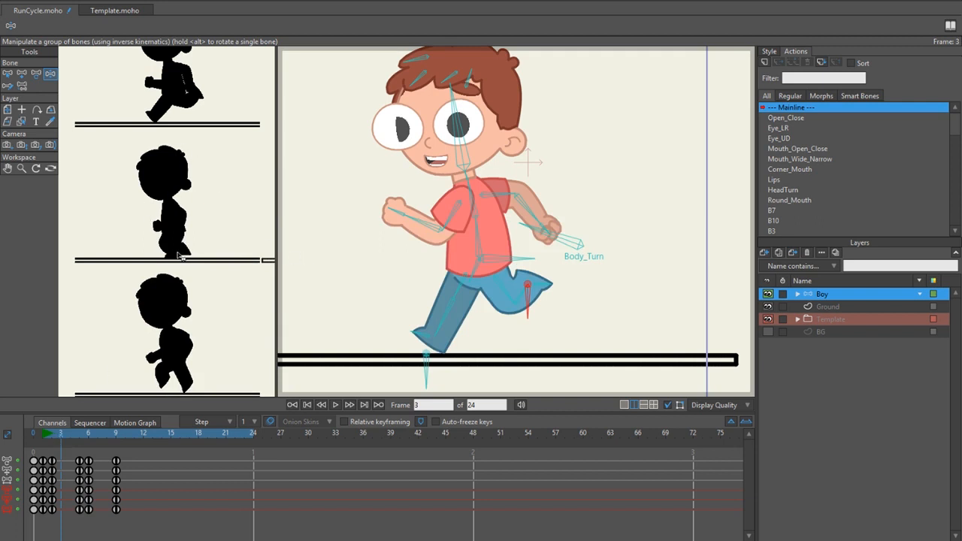
{"action": "left_click", "coordinate": [43, 432]}
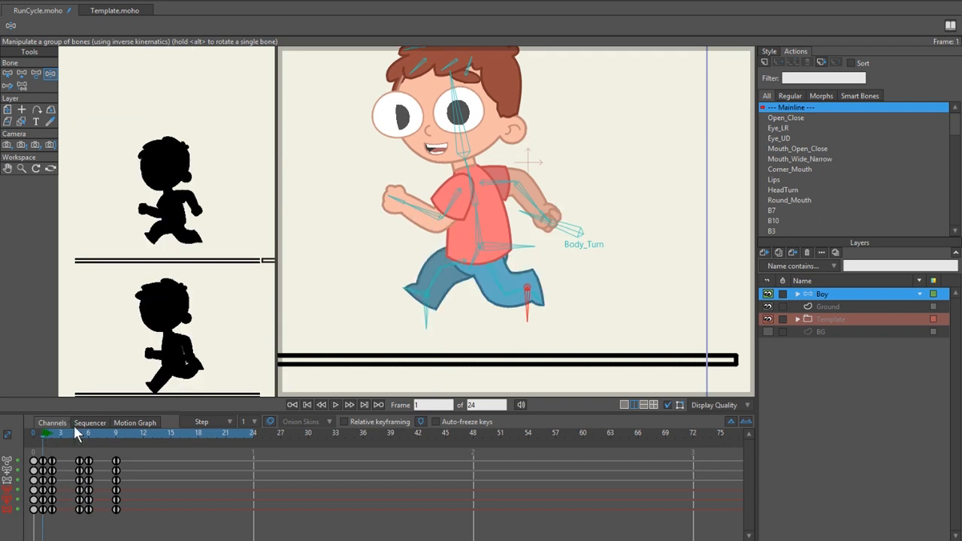
{"action": "left_click", "coordinate": [51, 435]}
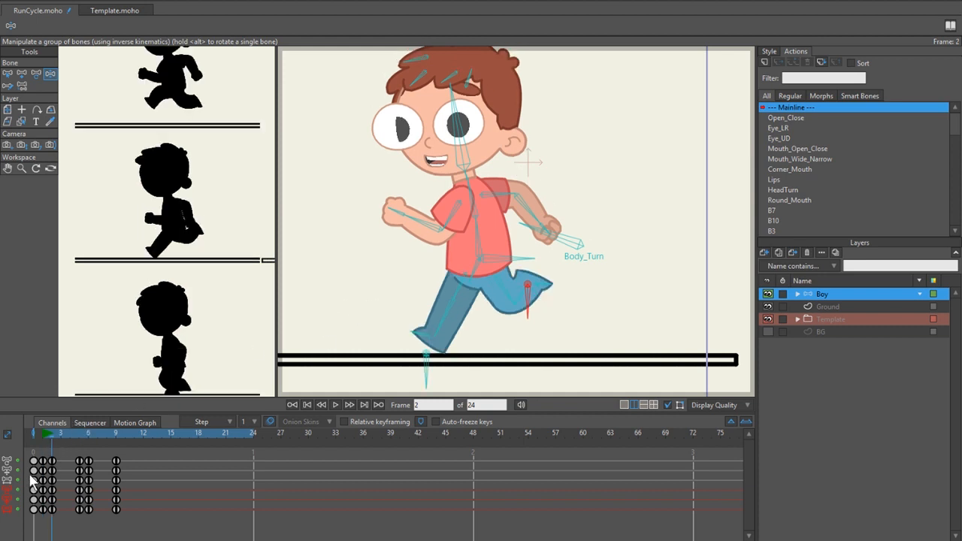
{"action": "left_click", "coordinate": [58, 434]}
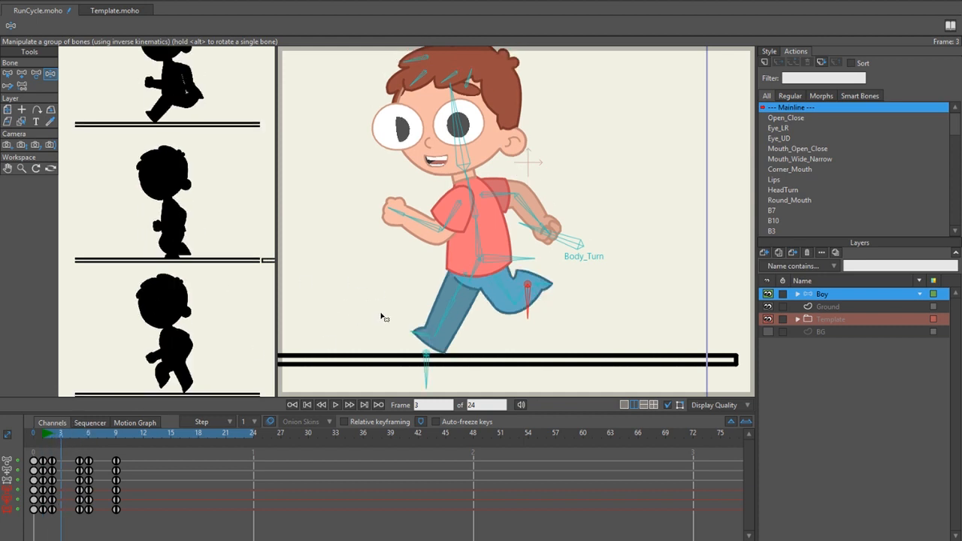
{"action": "scroll", "coordinate": [433, 328], "scroll_direction": "up", "scroll_amount": 2}
{"action": "mouse_move", "coordinate": [428, 330]}
{"action": "left_mouse_down"}
{"action": "mouse_move", "coordinate": [407, 312]}
{"action": "mouse_move", "coordinate": [434, 348]}
{"action": "mouse_move", "coordinate": [458, 348]}
{"action": "mouse_move", "coordinate": [438, 333]}
{"action": "mouse_move", "coordinate": [436, 345]}
{"action": "left_mouse_up"}
{"action": "key", "text": "z"}
{"action": "left_click", "coordinate": [402, 344]}
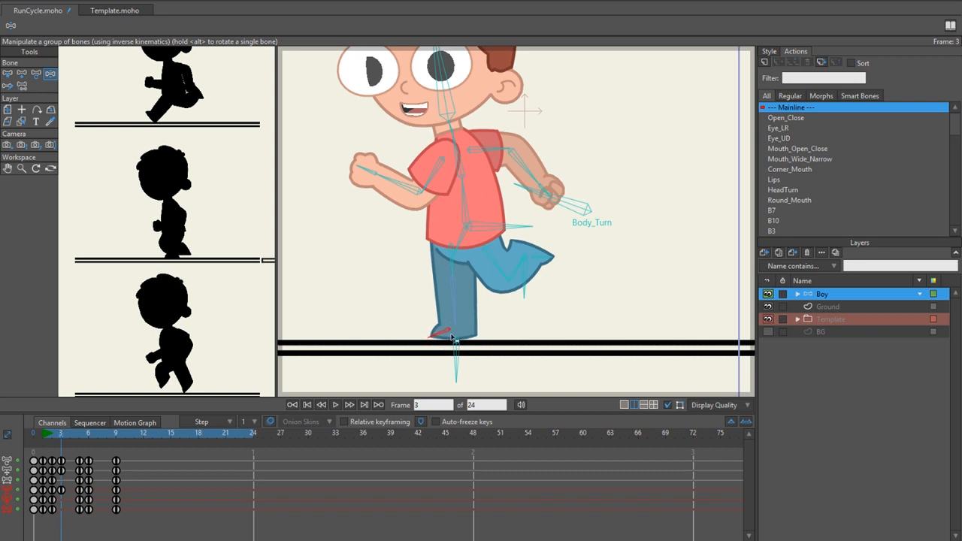
- At frame 3, lower the hips so the supporting leg bends, adjusting its foot target to plant the foot on the ground
{"action": "left_click_drag", "start_coordinate": [485, 229], "coordinate": [489, 278]}
{"action": "mouse_move", "coordinate": [456, 348]}
{"action": "left_mouse_down"}
{"action": "mouse_move", "coordinate": [457, 330]}
{"action": "mouse_move", "coordinate": [456, 340]}
{"action": "left_mouse_up"}
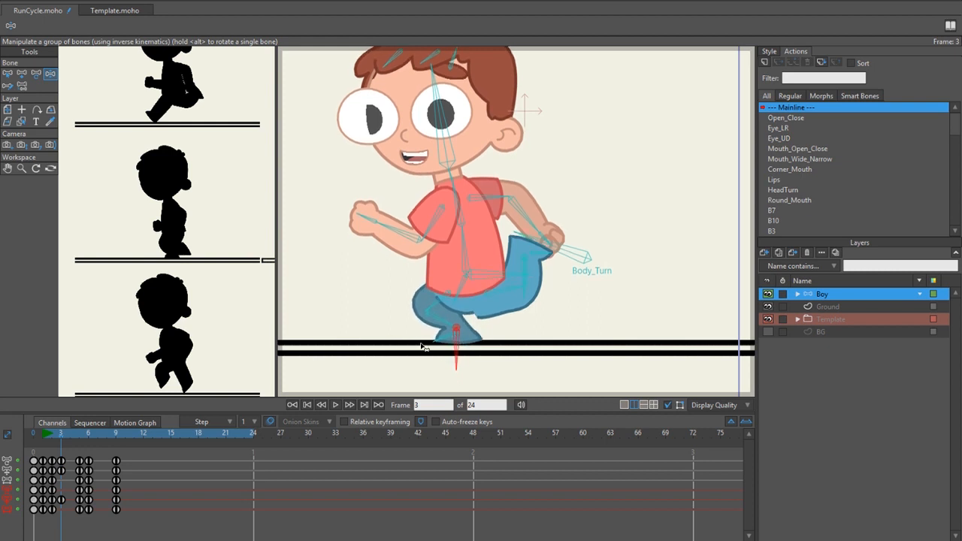
{"action": "mouse_move", "coordinate": [480, 280]}
{"action": "left_mouse_down"}
{"action": "mouse_move", "coordinate": [480, 254]}
{"action": "mouse_move", "coordinate": [487, 263]}
{"action": "left_mouse_up"}
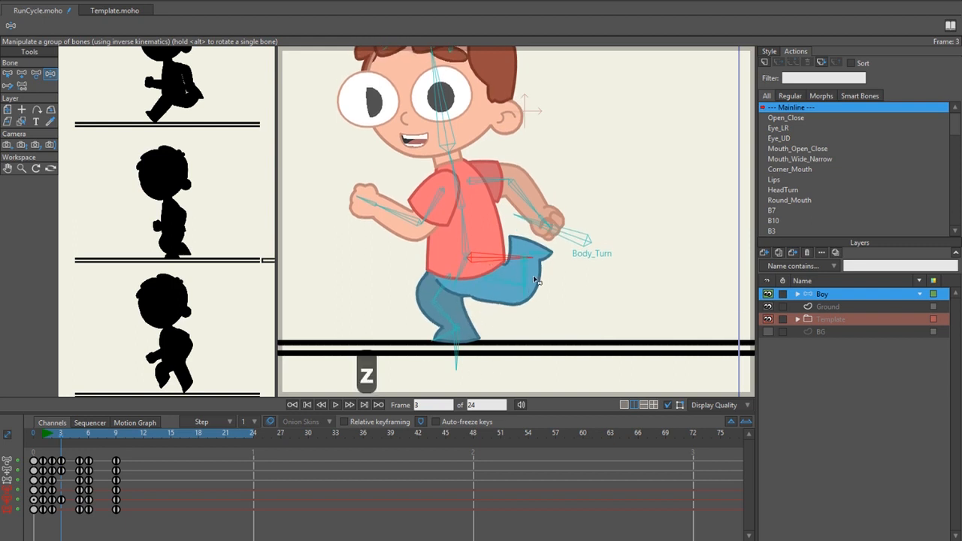
- At frame 3, bring the raised foot's target inward, shift its thigh bone to about X 0.06, Y -0.11, and rotate the foot outward
{"action": "scroll", "coordinate": [529, 276], "scroll_direction": "up", "scroll_amount": 2}
{"action": "left_click_drag", "start_coordinate": [528, 269], "coordinate": [482, 268]}
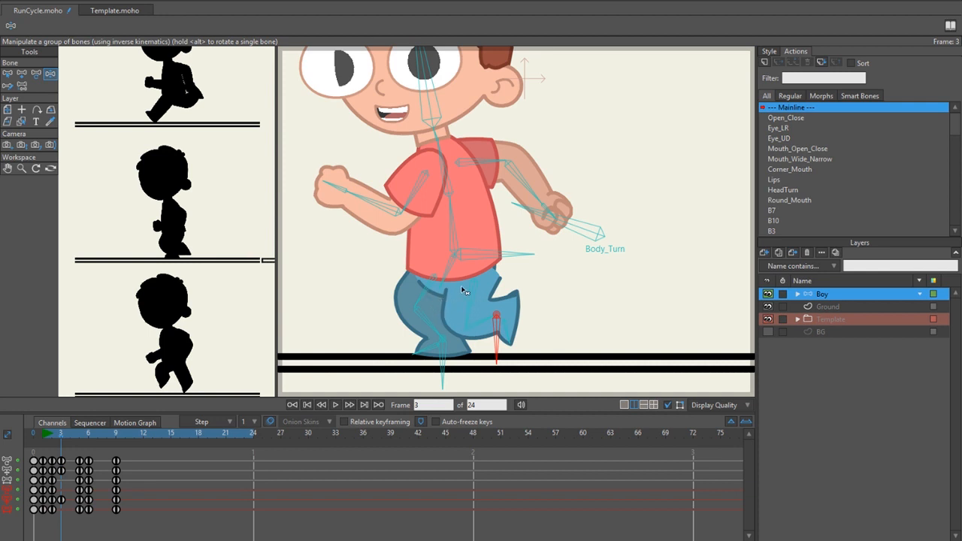
{"action": "scroll", "coordinate": [464, 292], "scroll_direction": "up", "scroll_amount": 2}
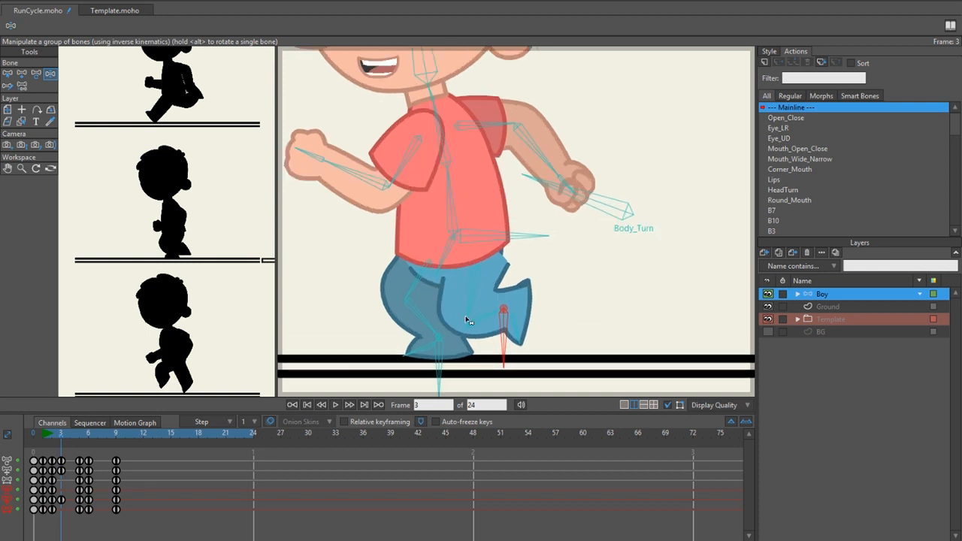
{"action": "key", "text": "t"}
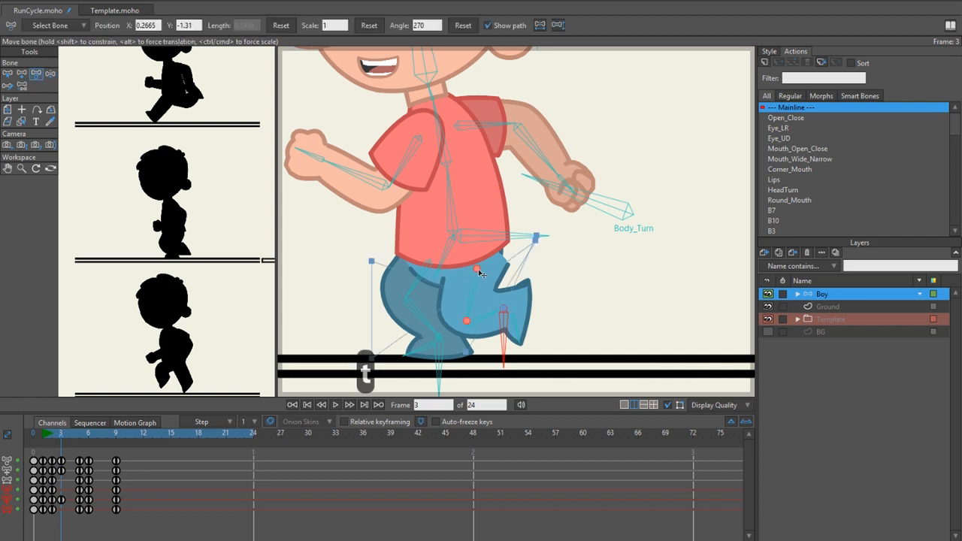
{"action": "left_click_drag", "start_coordinate": [481, 275], "coordinate": [467, 272]}
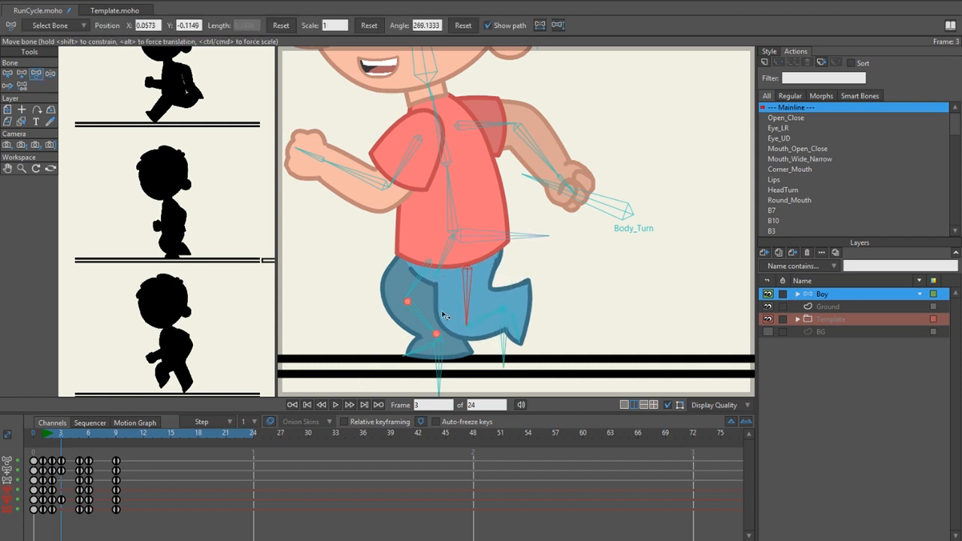
{"action": "key", "text": "z"}
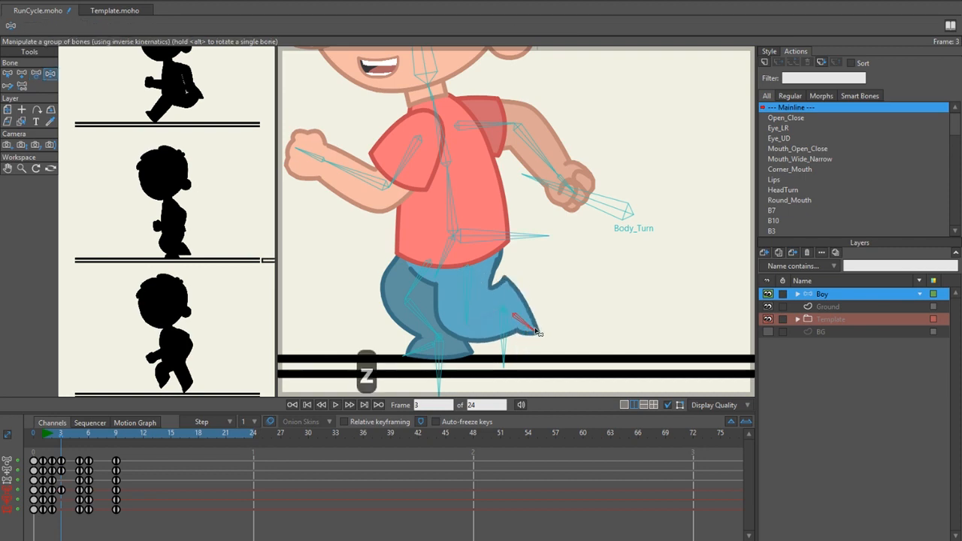
{"action": "scroll", "coordinate": [359, 276], "scroll_direction": "down", "scroll_amount": 3}
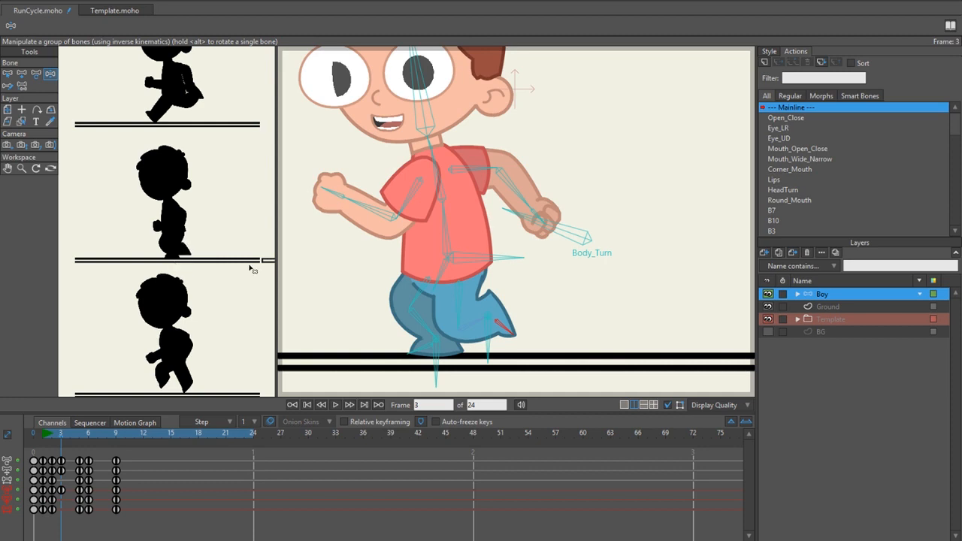
- Step back and forth through frames 3 to 5 to check the bent-leg pose against the neighbouring poses and silhouettes
{"action": "scroll", "coordinate": [441, 260], "scroll_direction": "down", "scroll_amount": 2}
{"action": "scroll", "coordinate": [373, 256], "scroll_direction": "up", "scroll_amount": 2}
{"action": "scroll", "coordinate": [373, 256], "scroll_direction": "down", "scroll_amount": 2}
{"action": "key", "text": "Left"}
{"action": "key", "text": "Left"}
{"action": "key", "text": "Left"}
{"action": "key", "text": "Left"}
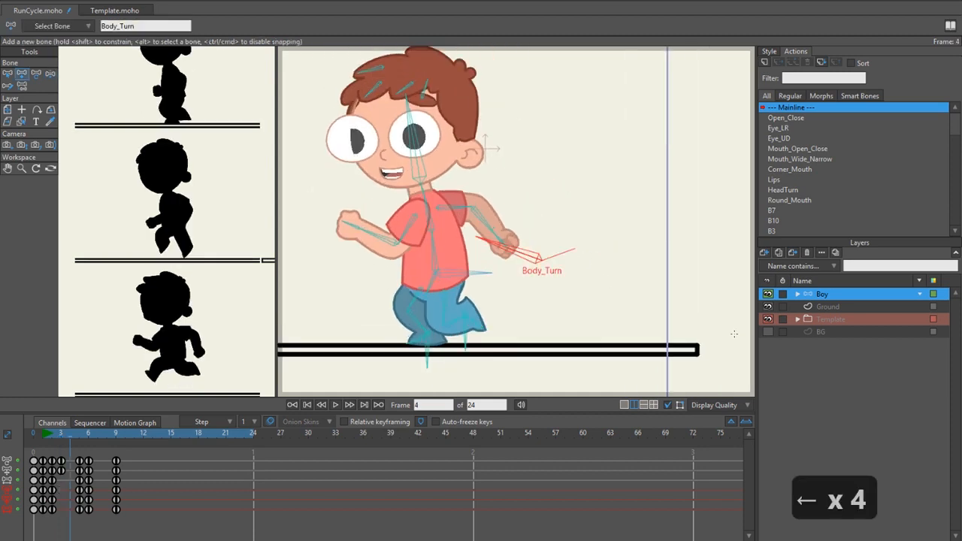
{"action": "key", "text": "Right"}
{"action": "key", "text": "Right"}
{"action": "key", "text": "Left"}
{"action": "key", "text": "Right"}
{"action": "key", "text": "Left"}
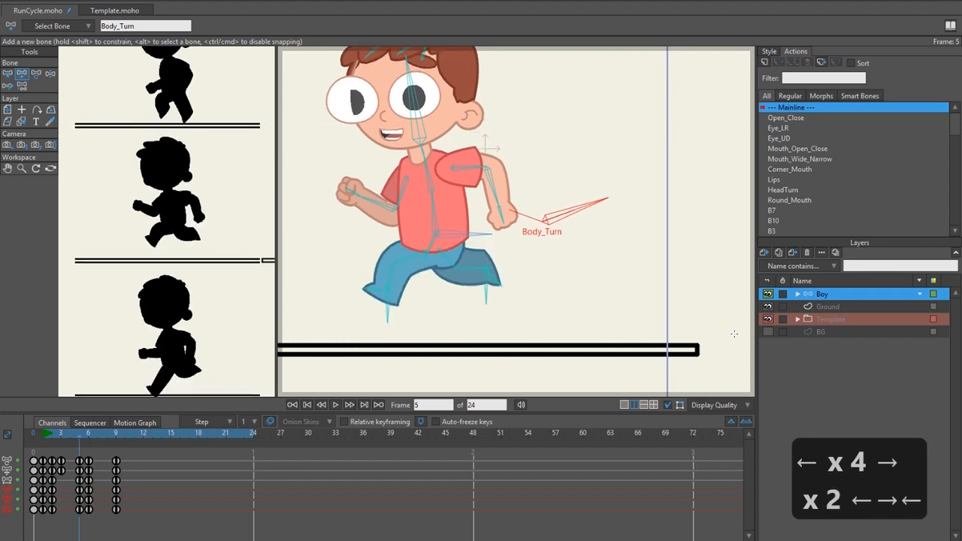
{"action": "key", "text": "Right"}
{"action": "key", "text": "Left"}
{"action": "key", "text": "Left"}
{"action": "key", "text": "Left"}
{"action": "key", "text": "Right"}
{"action": "key", "text": "Right"}
{"action": "key", "text": "Left"}
{"action": "key", "text": "Left"}
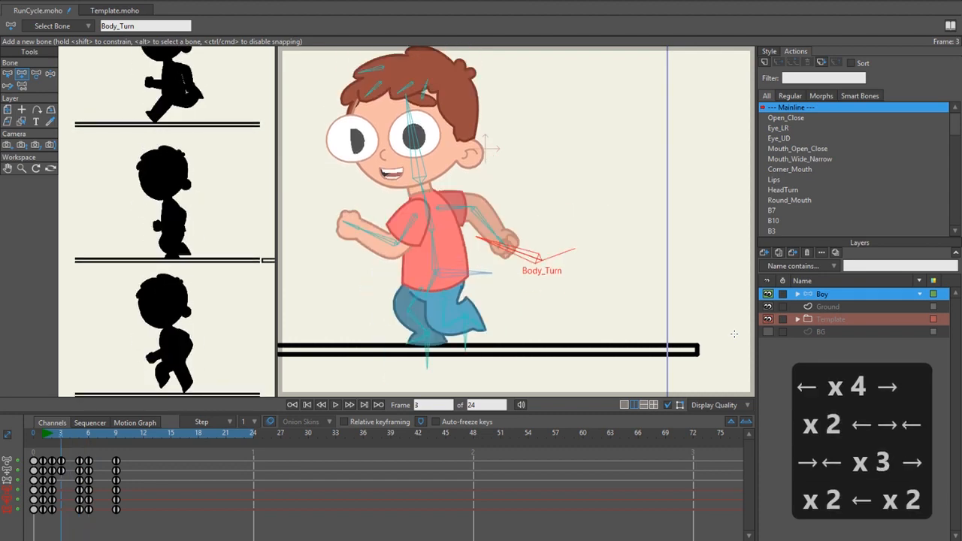
{"action": "key", "text": "Right"}
{"action": "key", "text": "Right"}
{"action": "key", "text": "Left"}
{"action": "key", "text": "Left"}
{"action": "key", "text": "Left"}
{"action": "key", "text": "Right"}
{"action": "key", "text": "Right"}
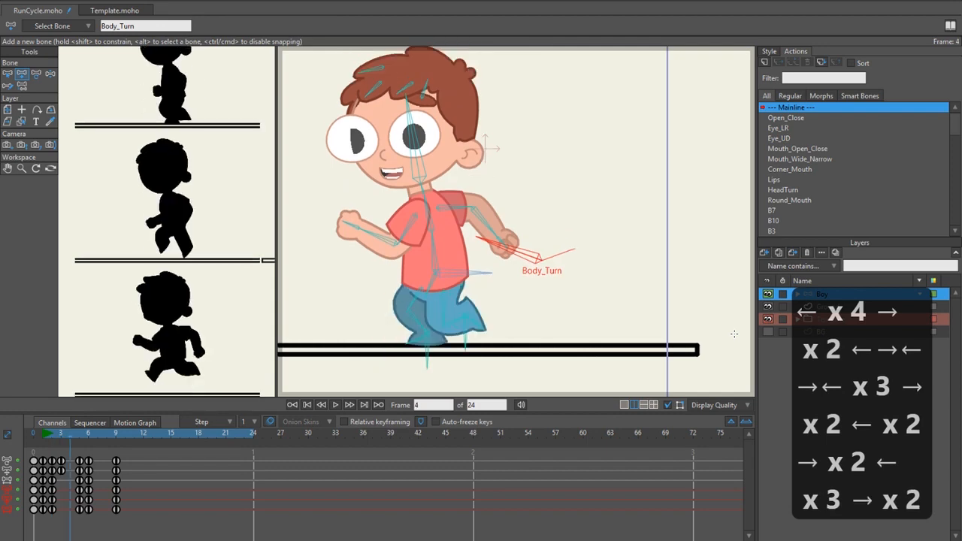
{"action": "key", "text": "Left"}
{"action": "key", "text": "Left"}
{"action": "key", "text": "alt+Right"}
{"action": "key", "text": "alt+Right"}
{"action": "key", "text": "alt+Left"}
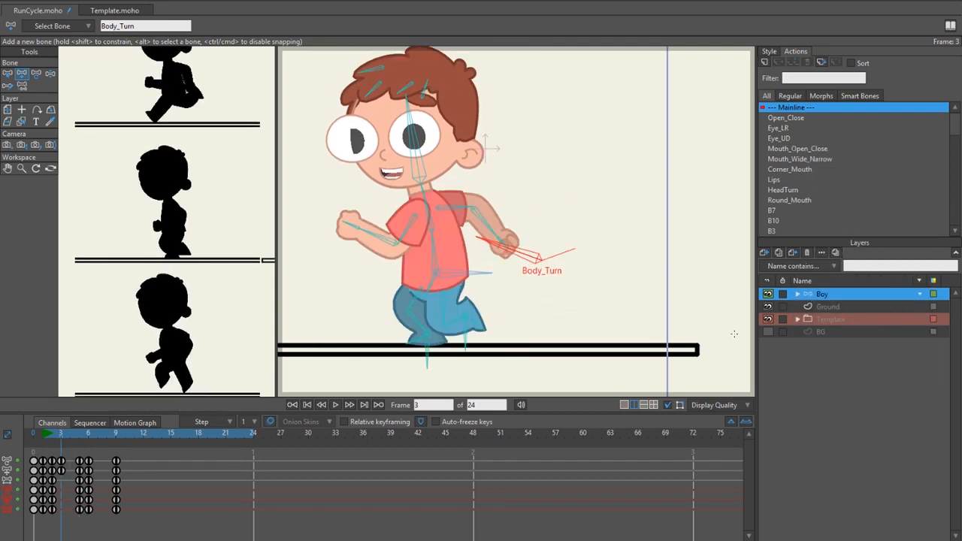
{"action": "key", "text": "alt+Left"}
{"action": "key", "text": "alt+Right"}
{"action": "key", "text": "alt+Left"}
{"action": "key", "text": "alt+Right"}
{"action": "key", "text": "alt+Left"}
{"action": "key", "text": "alt+Right"}
- Flip repeatedly between frames 1, 2 and 3 to examine how the legs move from stride into the planted pose
{"action": "key", "text": "Left"}
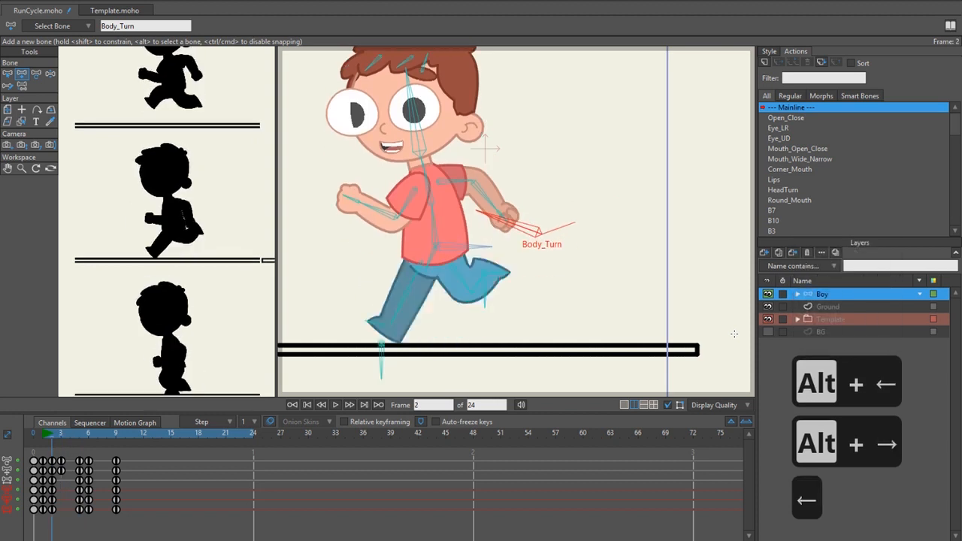
{"action": "key", "text": "Left"}
{"action": "key", "text": "Right"}
{"action": "key", "text": "Right"}
{"action": "key", "text": "Left"}
{"action": "key", "text": "Left"}
{"action": "key", "text": "Right"}
{"action": "key", "text": "Right"}
{"action": "key", "text": "Left"}
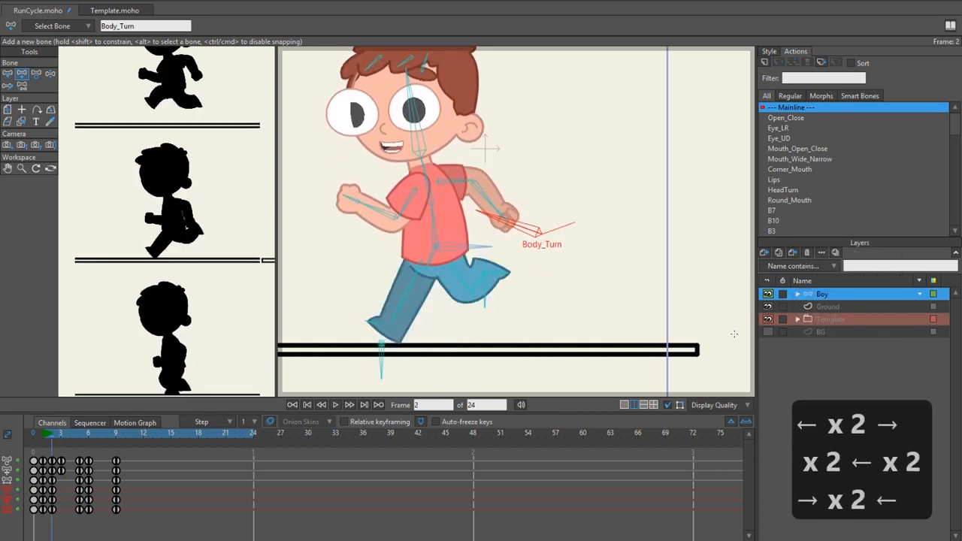
{"action": "key", "text": "Left"}
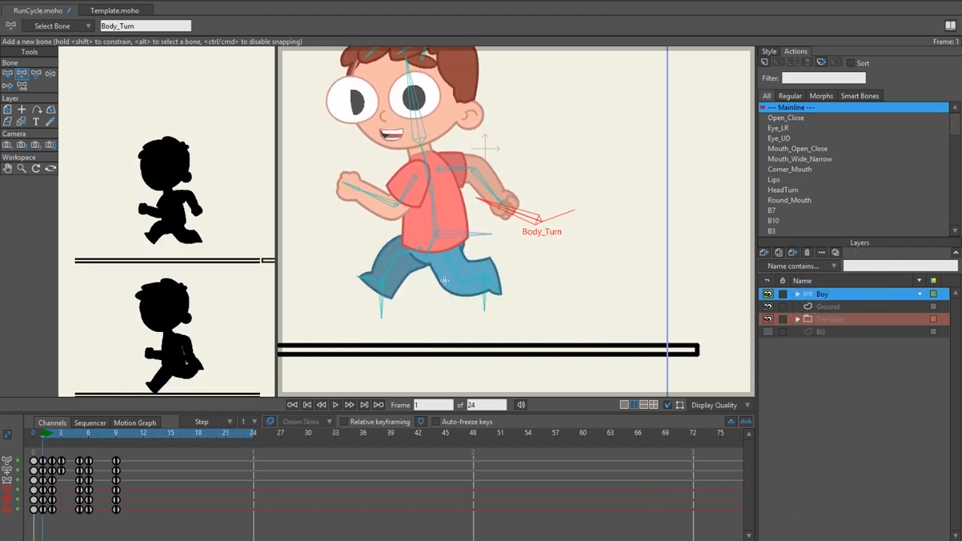
{"action": "key", "text": "Right"}
{"action": "key", "text": "Right"}
{"action": "key", "text": "Left"}
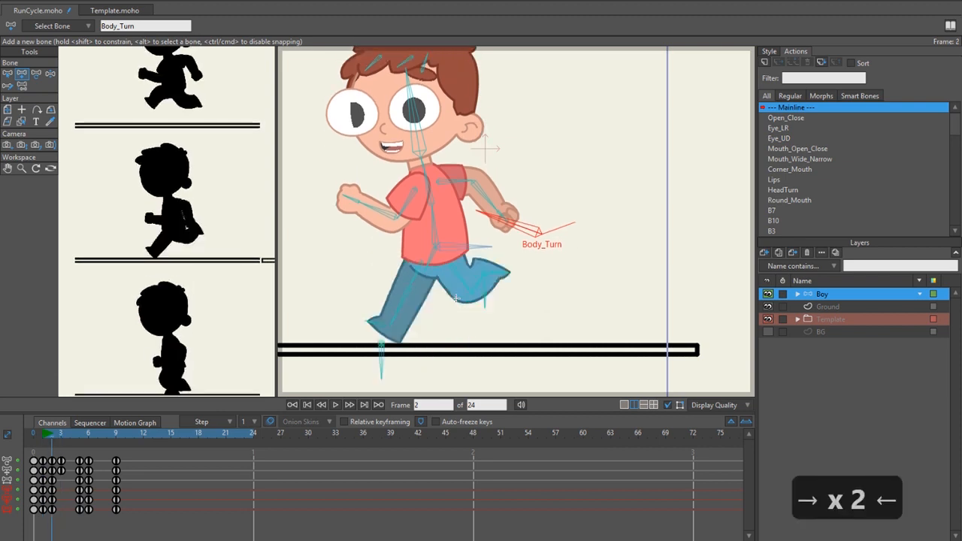
{"action": "key", "text": "Left"}
{"action": "key", "text": "Right"}
{"action": "key", "text": "Right"}
{"action": "key", "text": "Left"}
{"action": "key", "text": "Left"}
{"action": "key", "text": "Right"}
{"action": "key", "text": "Right"}
{"action": "key", "text": "Left"}
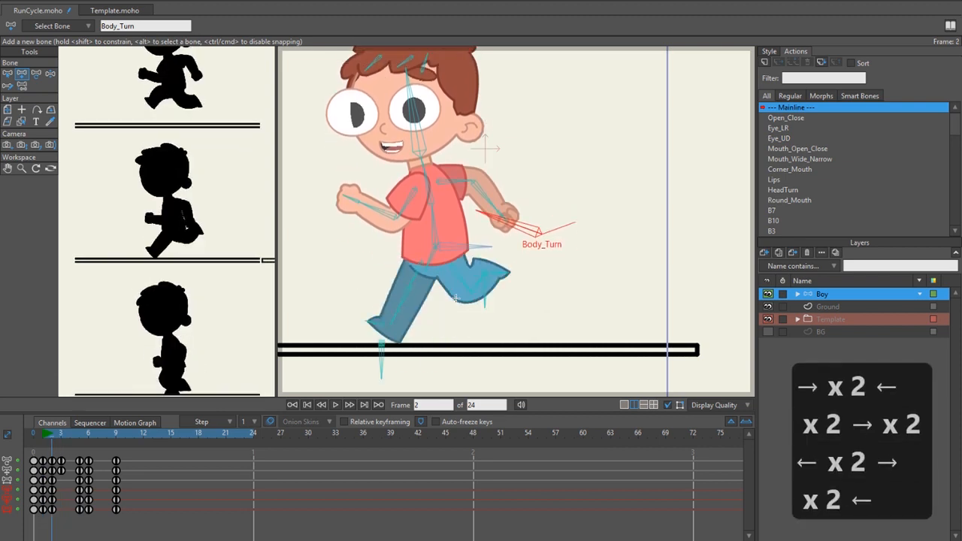
- Compare the stride, contact and bent-leg poses by stepping back and forth across frames 1 to 3
{"action": "key", "text": "Left"}
{"action": "key", "text": "Right"}
{"action": "key", "text": "Right"}
{"action": "key", "text": "Left"}
{"action": "key", "text": "Left"}
{"action": "key", "text": "Right"}
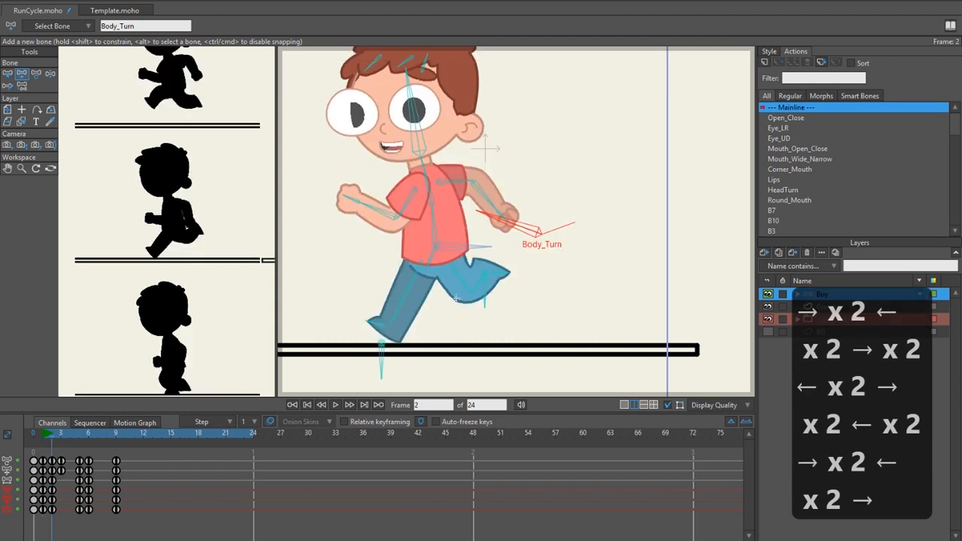
{"action": "key", "text": "Right"}
{"action": "key", "text": "Left"}
{"action": "key", "text": "Left"}
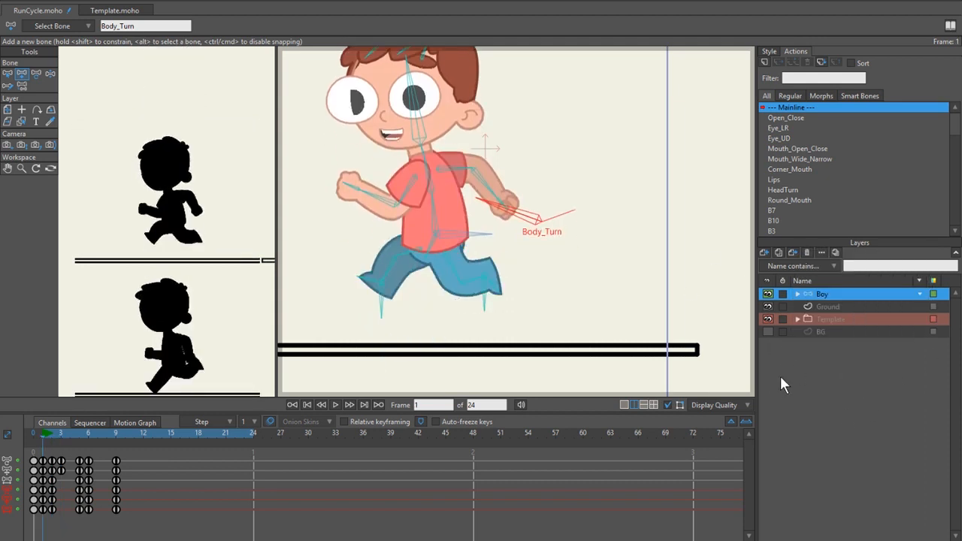
{"action": "key", "text": "Right"}
{"action": "key", "text": "Right"}
{"action": "key", "text": "Left"}
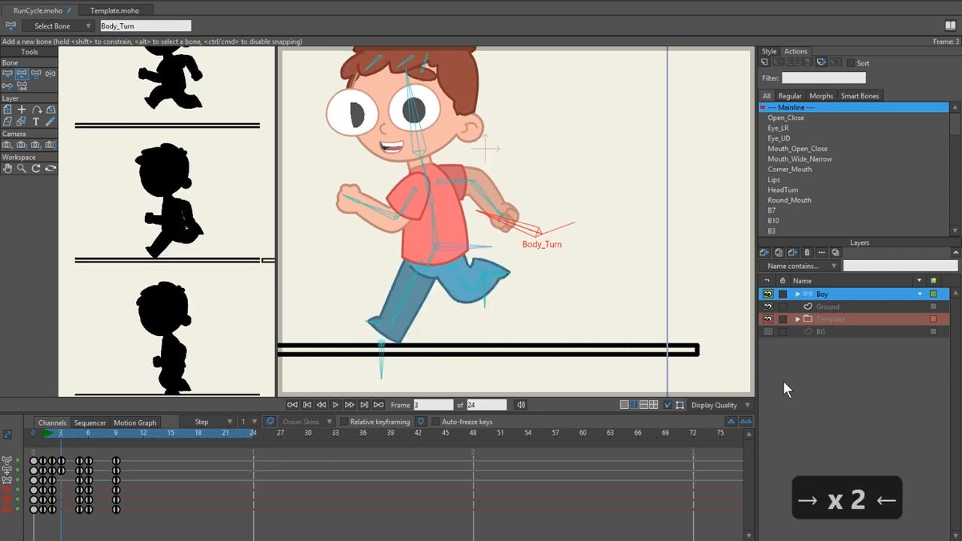
{"action": "key", "text": "Left"}
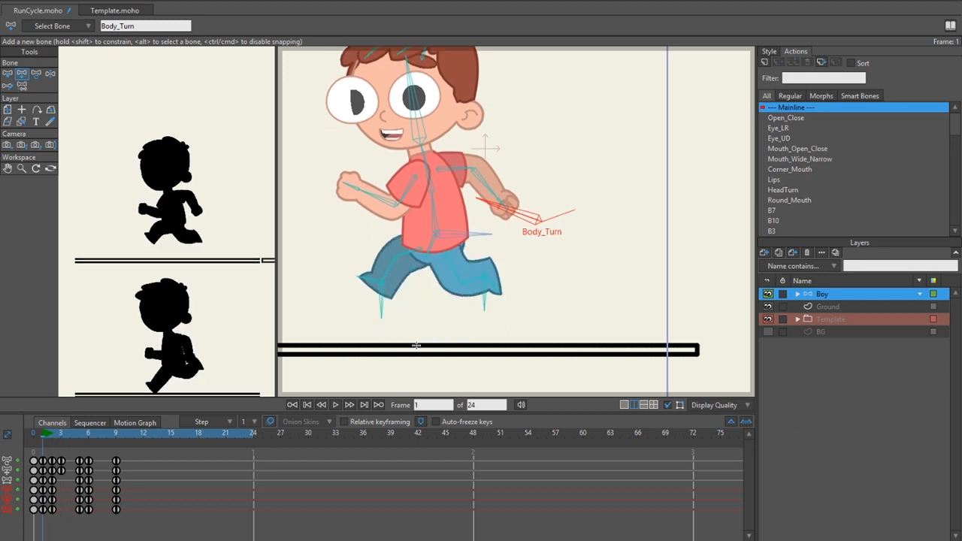
{"action": "left_click", "coordinate": [61, 440]}
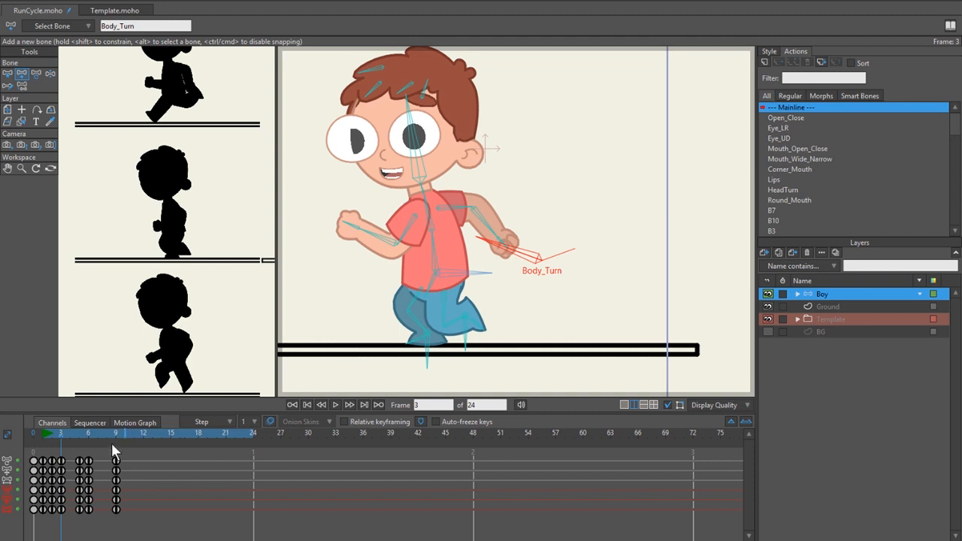
- At frame 7, bring the planted foot's target back under the body, lower the hips so the leg bends, and flatten the foot
{"action": "left_click", "coordinate": [96, 432]}
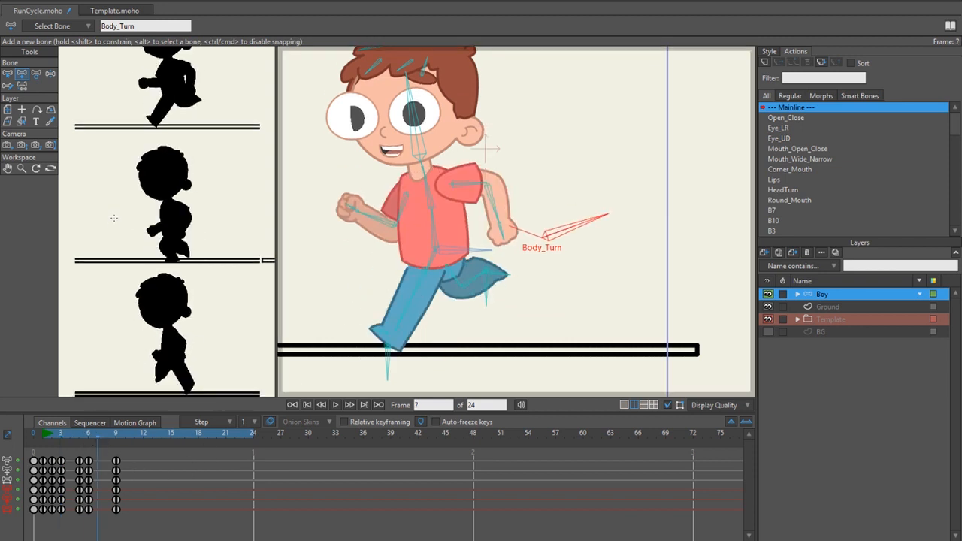
{"action": "key", "text": "z"}
{"action": "left_click_drag", "start_coordinate": [386, 367], "coordinate": [416, 343]}
{"action": "key", "text": "z"}
{"action": "left_click", "coordinate": [454, 254]}
{"action": "left_click_drag", "start_coordinate": [456, 256], "coordinate": [456, 291]}
{"action": "left_click_drag", "start_coordinate": [431, 347], "coordinate": [428, 347]}
{"action": "key", "text": "z"}
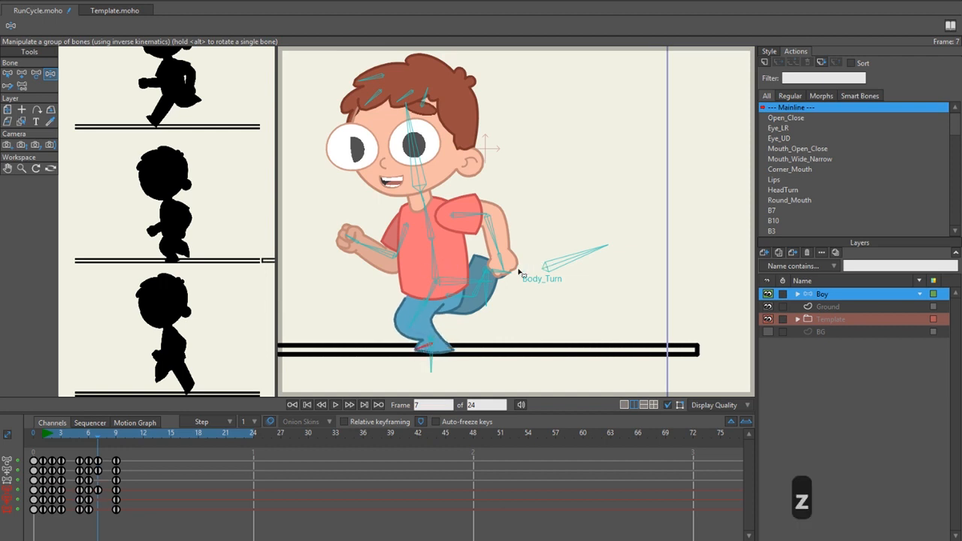
- At frame 7, bring the far leg's foot target forward beneath the body and rotate that foot so its toes point down
{"action": "left_click_drag", "start_coordinate": [486, 286], "coordinate": [456, 344]}
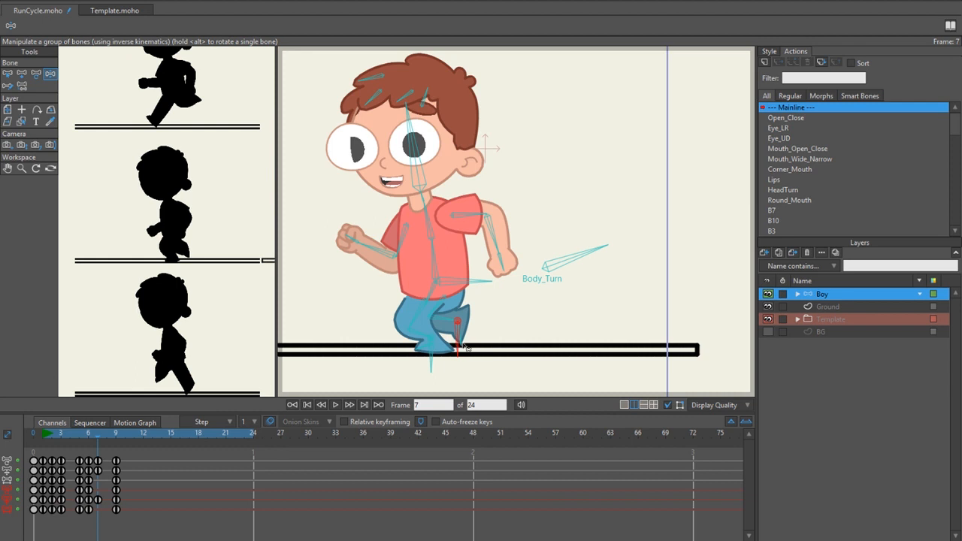
{"action": "left_click_drag", "start_coordinate": [470, 345], "coordinate": [482, 343]}
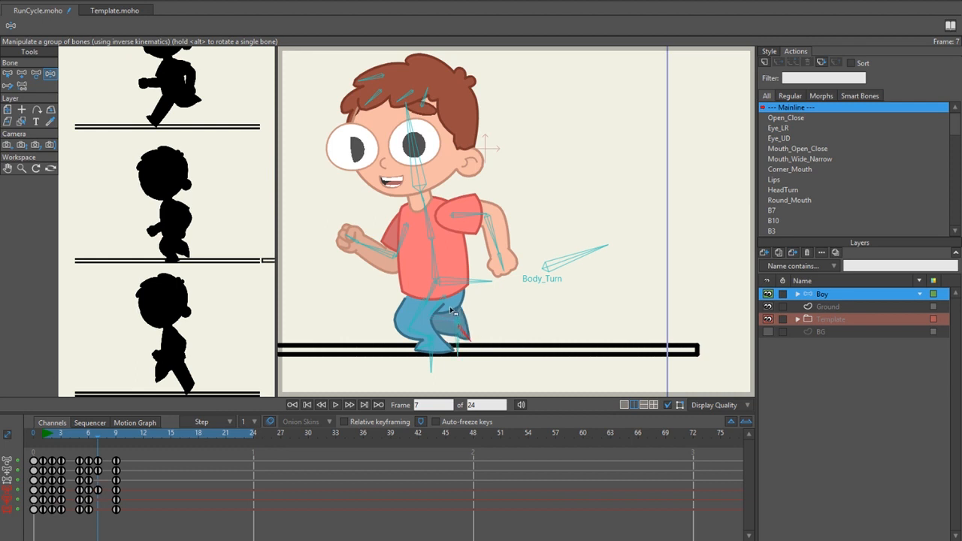
{"action": "key", "text": "z"}
- Copy the hip bone's position key from frame 3 and paste it at frame 7
{"action": "left_click", "coordinate": [440, 270]}
{"action": "key", "text": "b"}
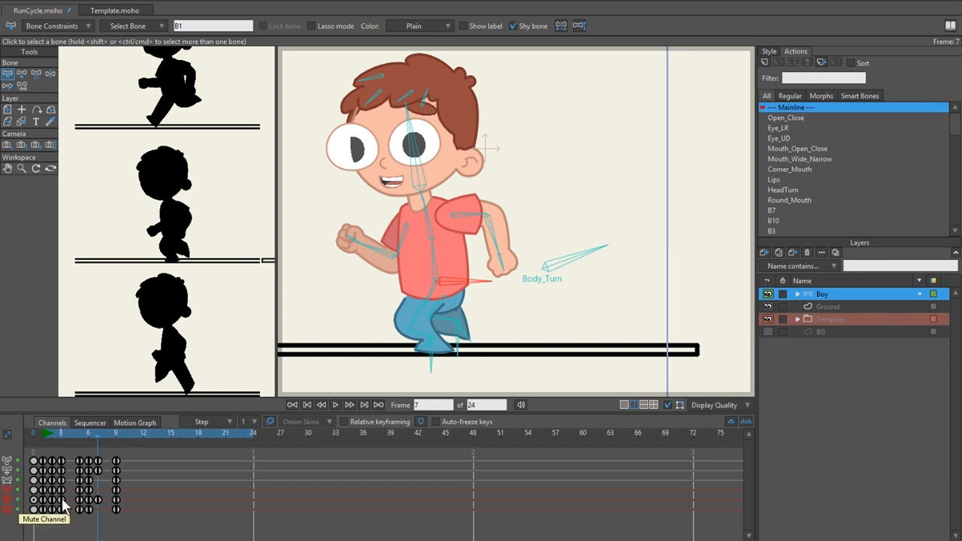
{"action": "left_click", "coordinate": [57, 432]}
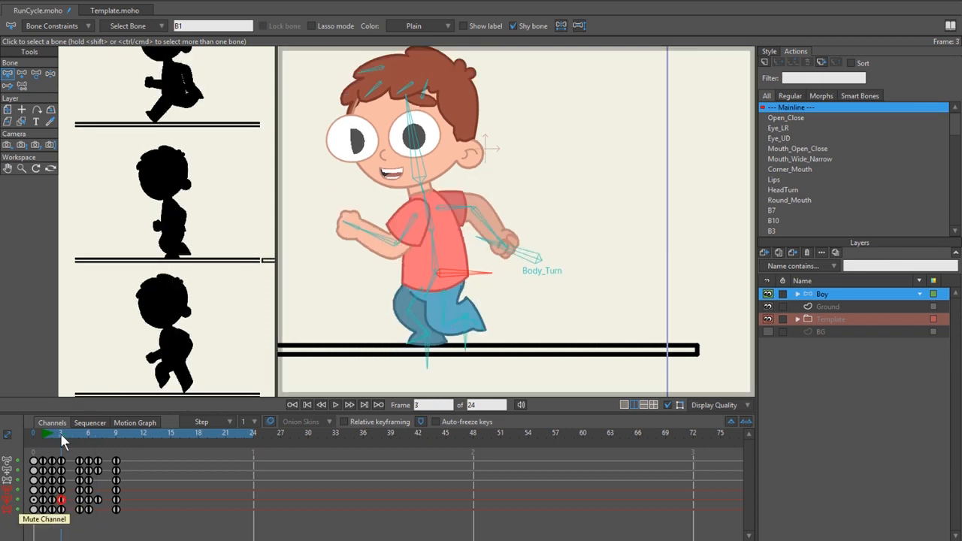
{"action": "left_click", "coordinate": [94, 434]}
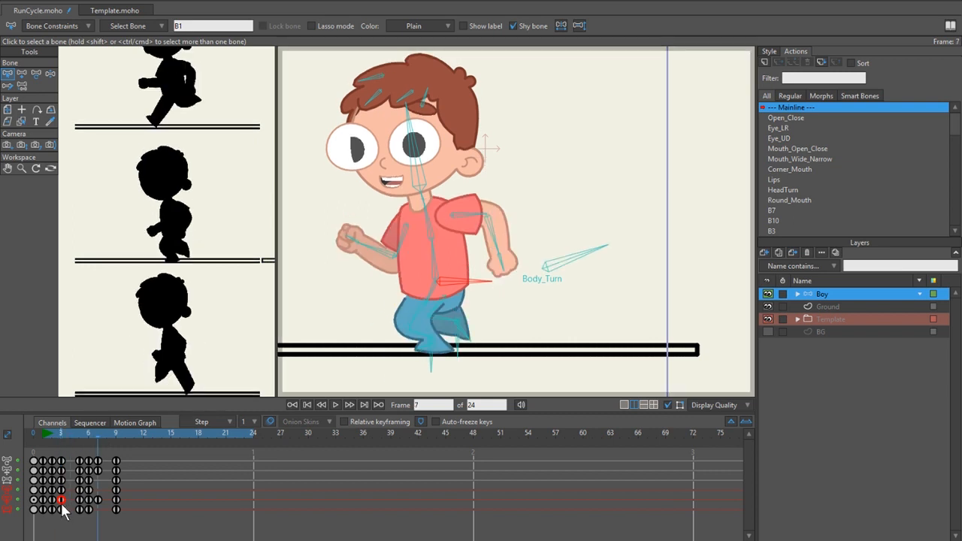
{"action": "key", "text": "b"}
{"action": "key", "text": "ctrl+c"}
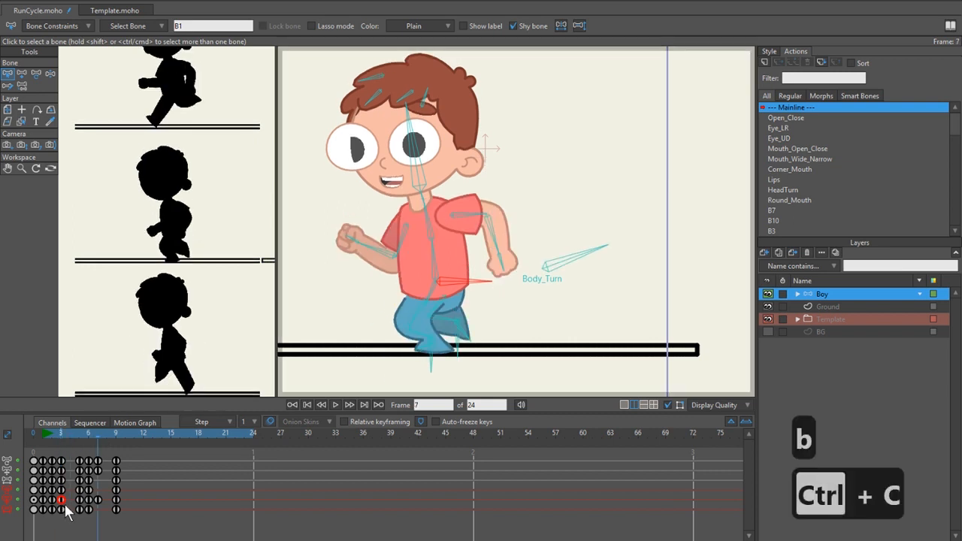
{"action": "key", "text": "ctrl+v"}
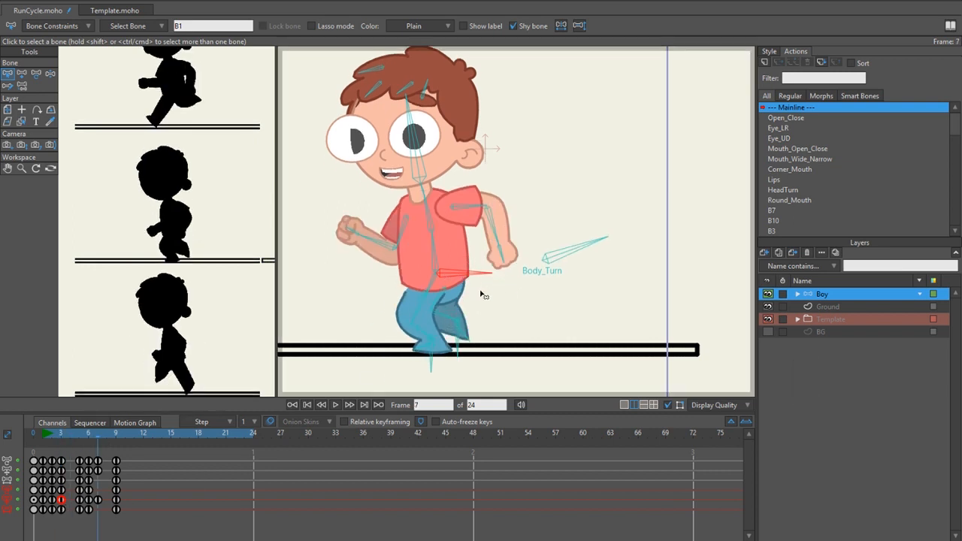
- At frame 7, fine-tune the far leg's foot target and foot rotation, and undo a trial raise of the hips
{"action": "left_click", "coordinate": [466, 324]}
{"action": "key", "text": "z"}
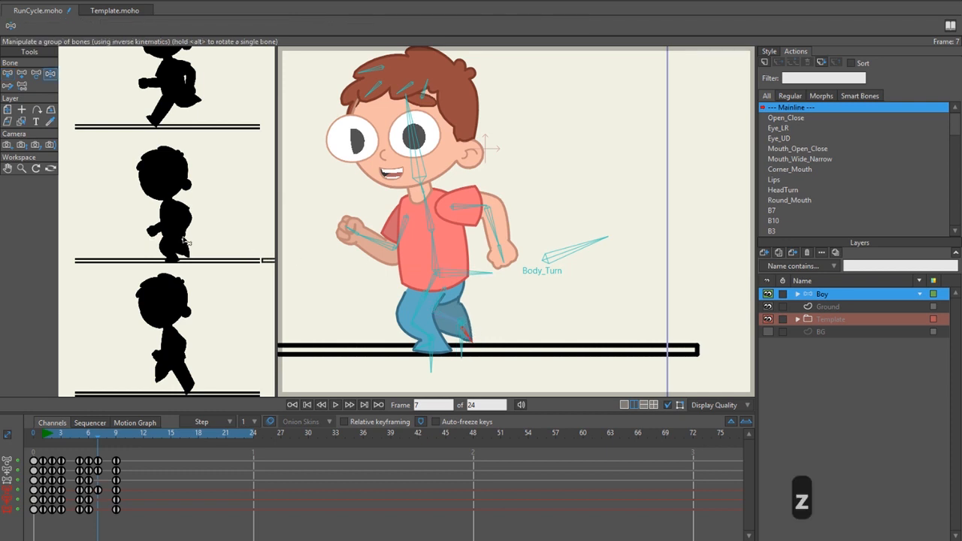
{"action": "left_click_drag", "start_coordinate": [456, 270], "coordinate": [454, 261]}
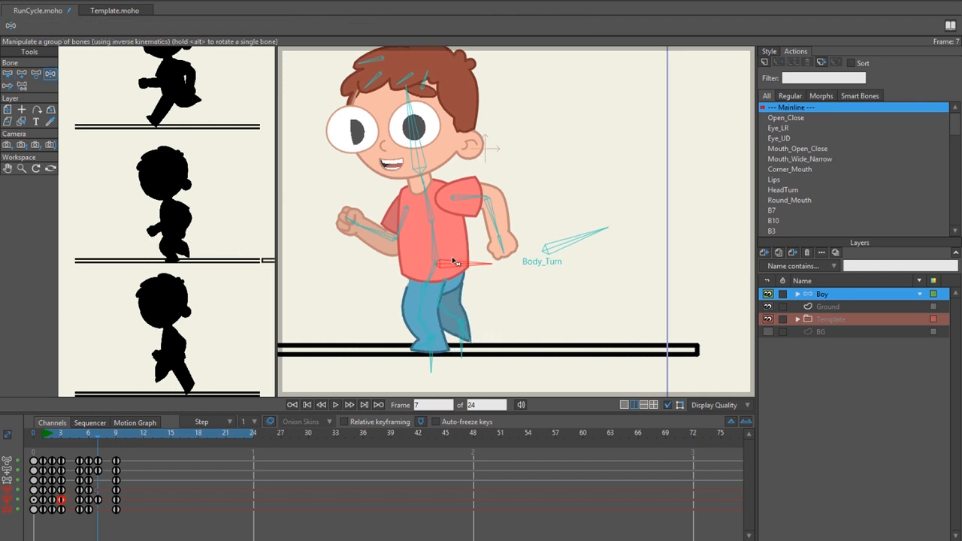
{"action": "key", "text": "ctrl+z"}
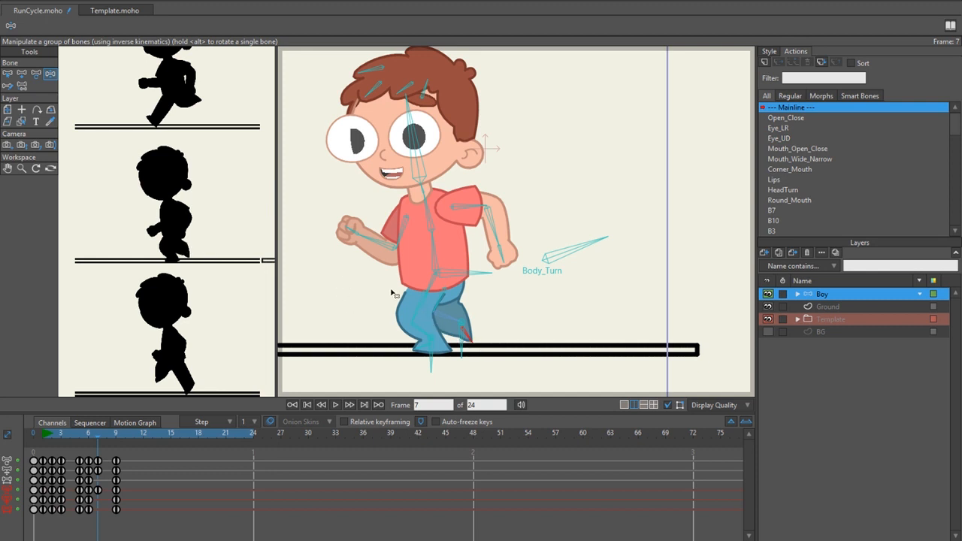
- At frame 7, shift the near leg's thigh bone slightly backward to reposition the top of the leg
{"action": "key", "text": "t"}
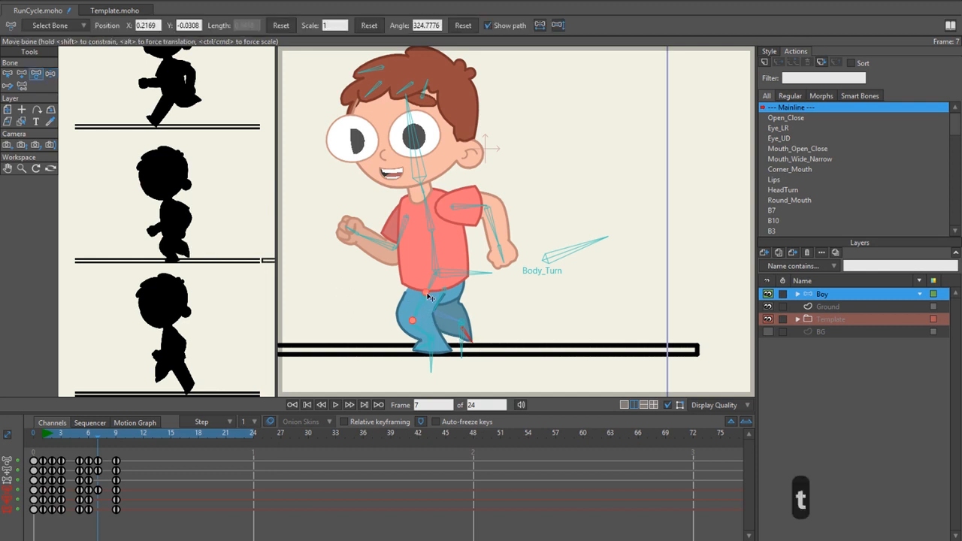
{"action": "scroll", "coordinate": [426, 303], "scroll_direction": "up", "scroll_amount": 3}
{"action": "key", "text": "b"}
{"action": "left_click", "coordinate": [423, 303]}
{"action": "key", "text": "t"}
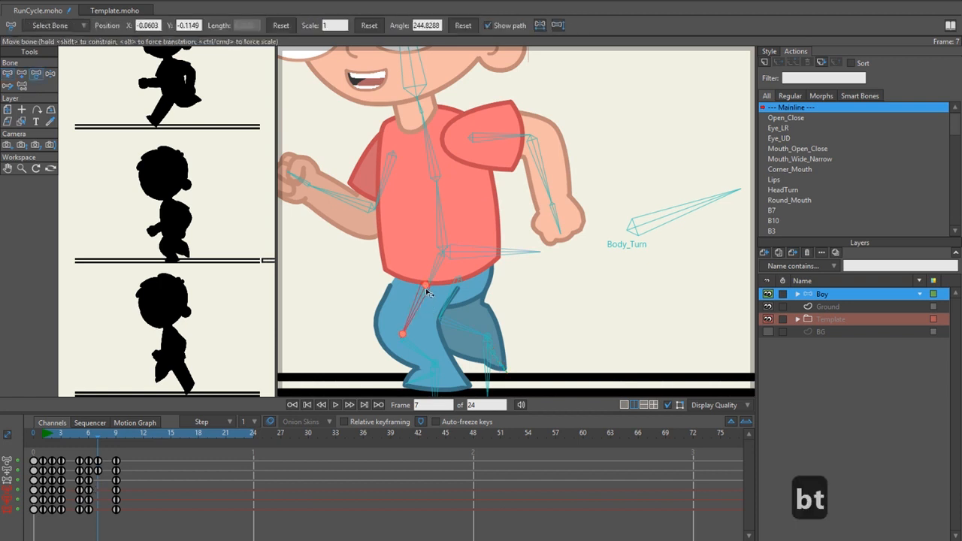
{"action": "left_click_drag", "start_coordinate": [427, 287], "coordinate": [440, 289]}
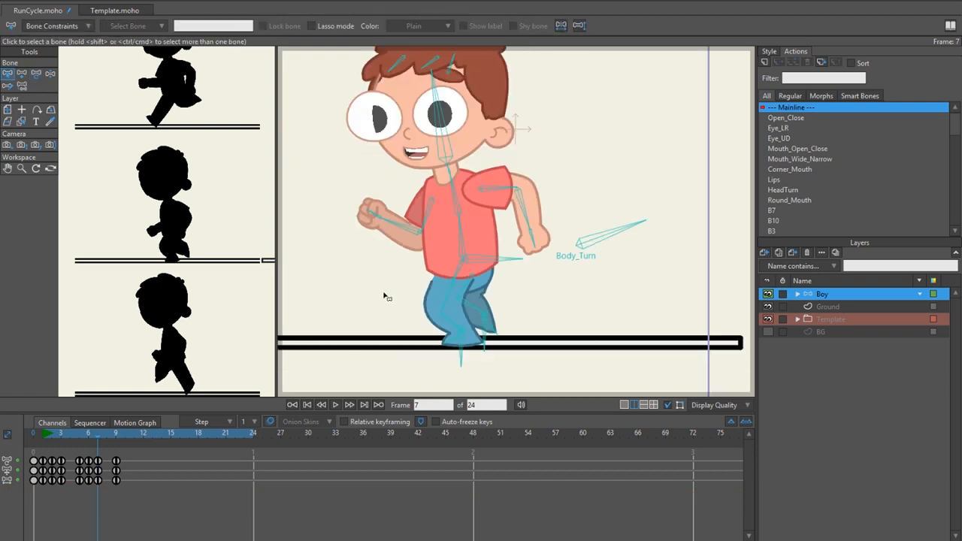
- At frame 4, slide the supporting foot's target backward along the ground and raise the hips so the leg straightens
{"action": "left_click_drag", "start_coordinate": [378, 291], "coordinate": [386, 308]}
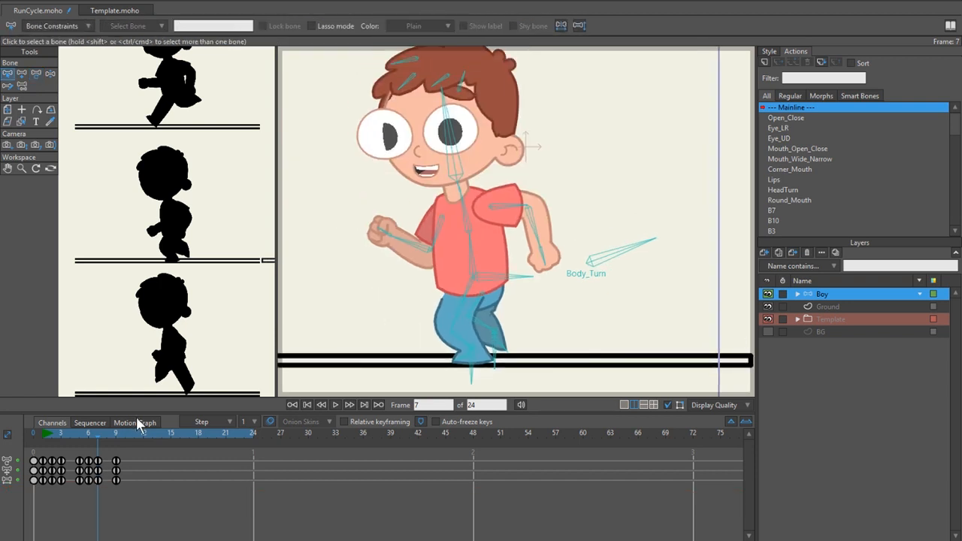
{"action": "key", "text": "b"}
{"action": "key", "text": "Left"}
{"action": "key", "text": "Left"}
{"action": "key", "text": "Left"}
{"action": "key", "text": "Left"}
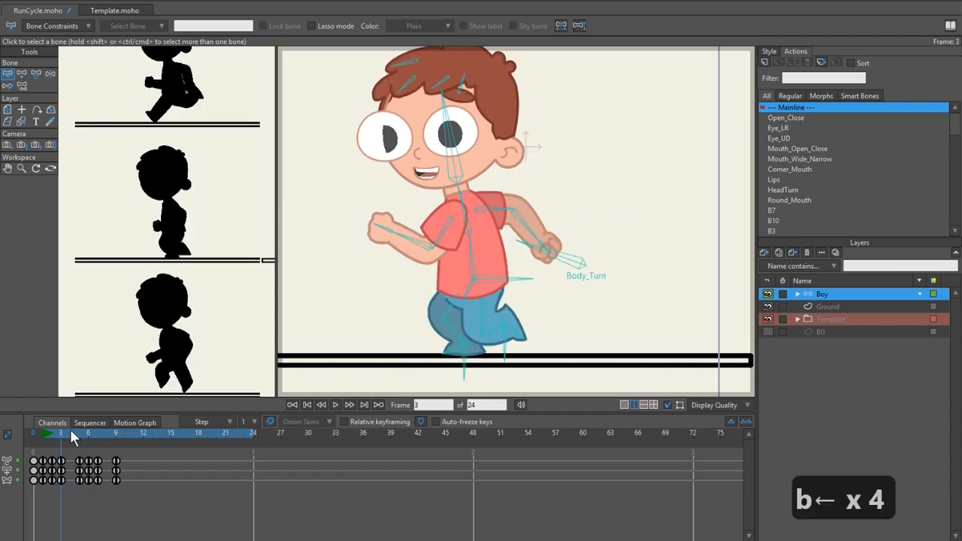
{"action": "key", "text": "Right"}
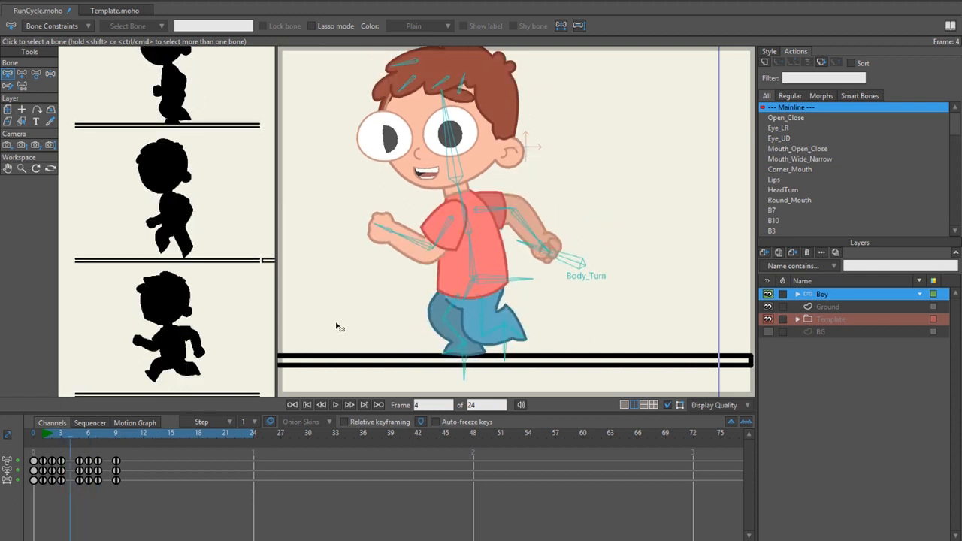
{"action": "key", "text": "z"}
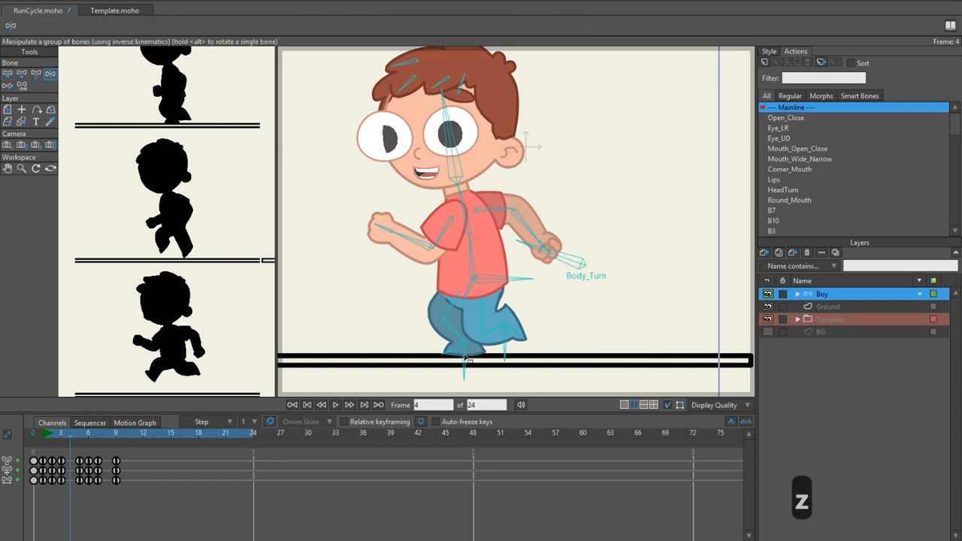
{"action": "left_click", "coordinate": [462, 347]}
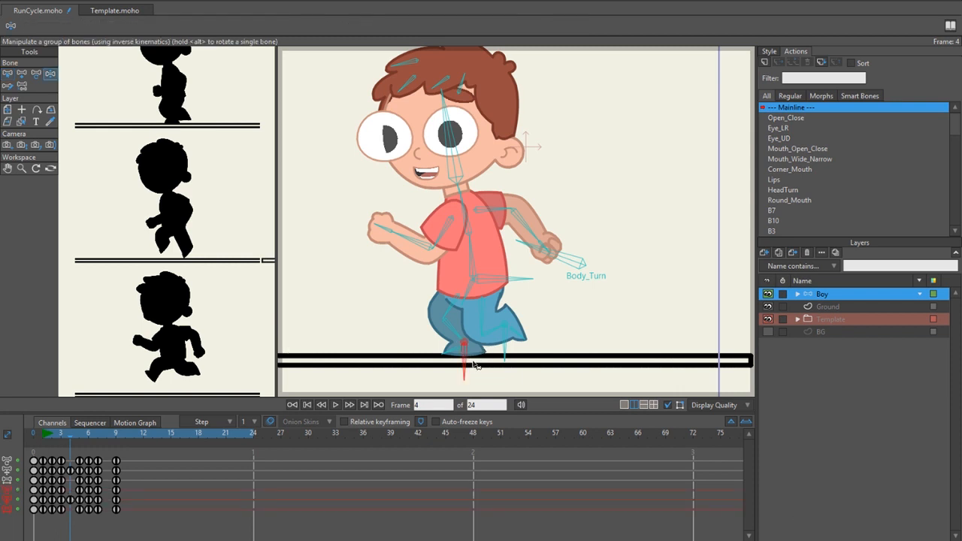
{"action": "left_click_drag", "start_coordinate": [466, 363], "coordinate": [504, 362]}
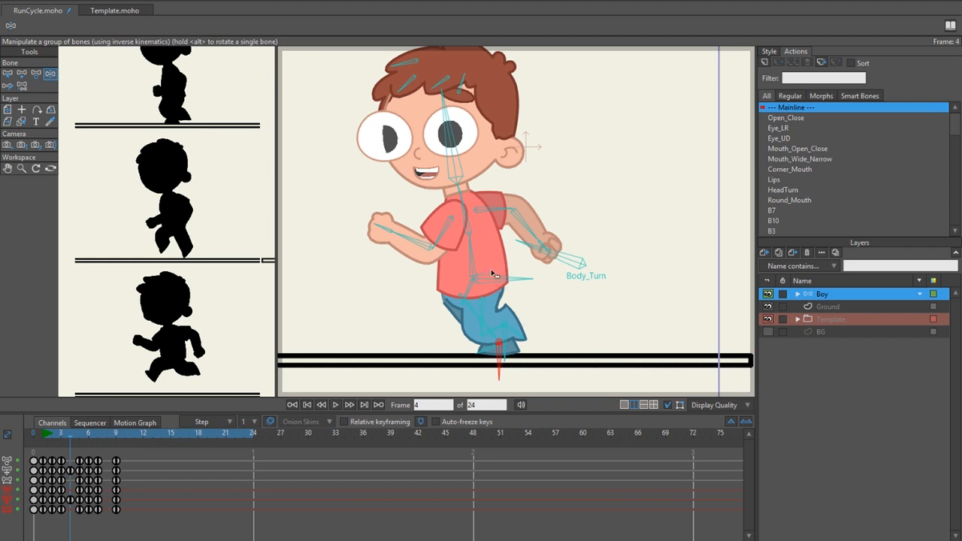
{"action": "left_click_drag", "start_coordinate": [489, 282], "coordinate": [490, 253]}
{"action": "key", "text": "z"}
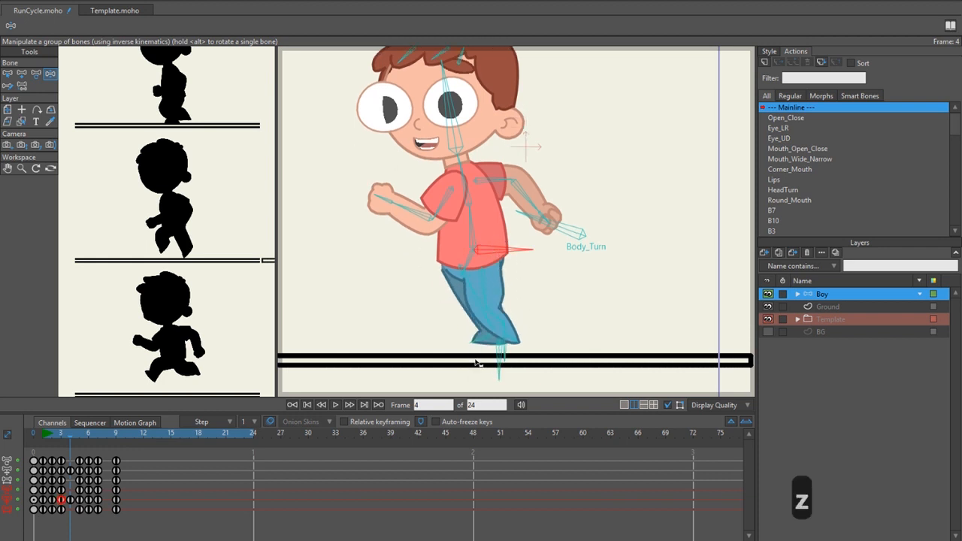
- At frame 4, rotate the supporting foot onto its toes and swing the near leg's foot target forward and up
{"action": "left_click", "coordinate": [485, 365]}
{"action": "key", "text": "z"}
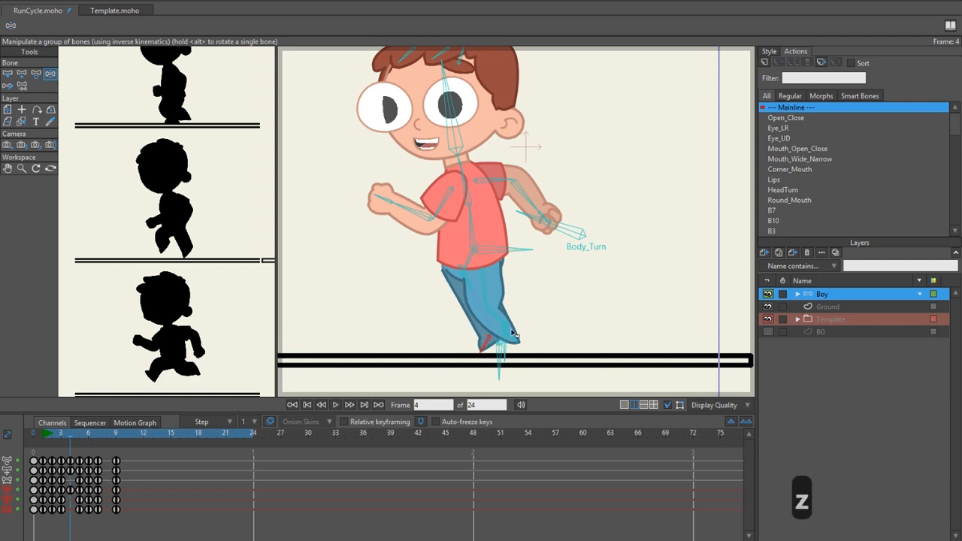
{"action": "scroll", "coordinate": [514, 334], "scroll_direction": "up", "scroll_amount": 1}
{"action": "left_click_drag", "start_coordinate": [498, 344], "coordinate": [438, 305]}
{"action": "scroll", "coordinate": [429, 304], "scroll_direction": "up", "scroll_amount": 1}
{"action": "scroll", "coordinate": [381, 292], "scroll_direction": "down", "scroll_amount": 1}
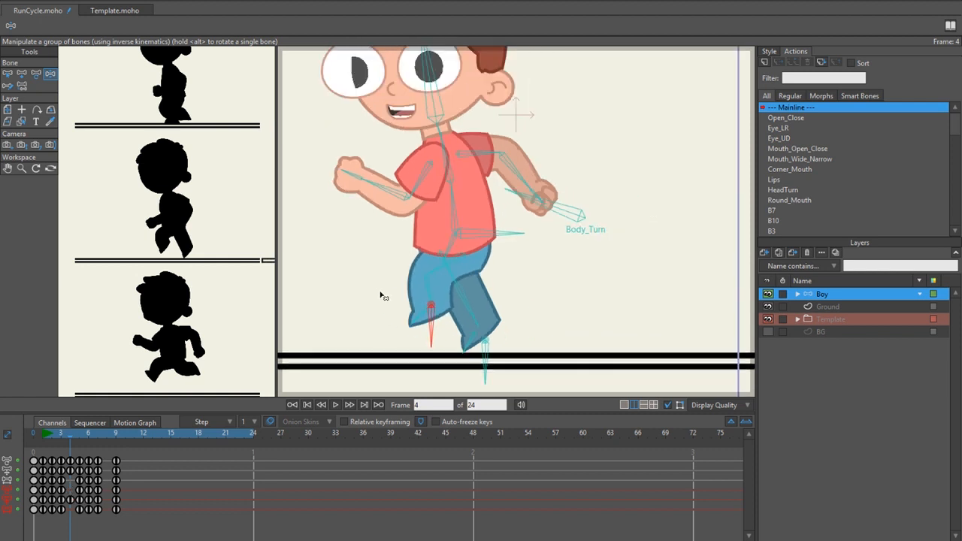
- At frame 4, shift the near leg's thigh bone slightly forward, undoing a small adjustment to its foot target
{"action": "scroll", "coordinate": [381, 296], "scroll_direction": "up", "scroll_amount": 3}
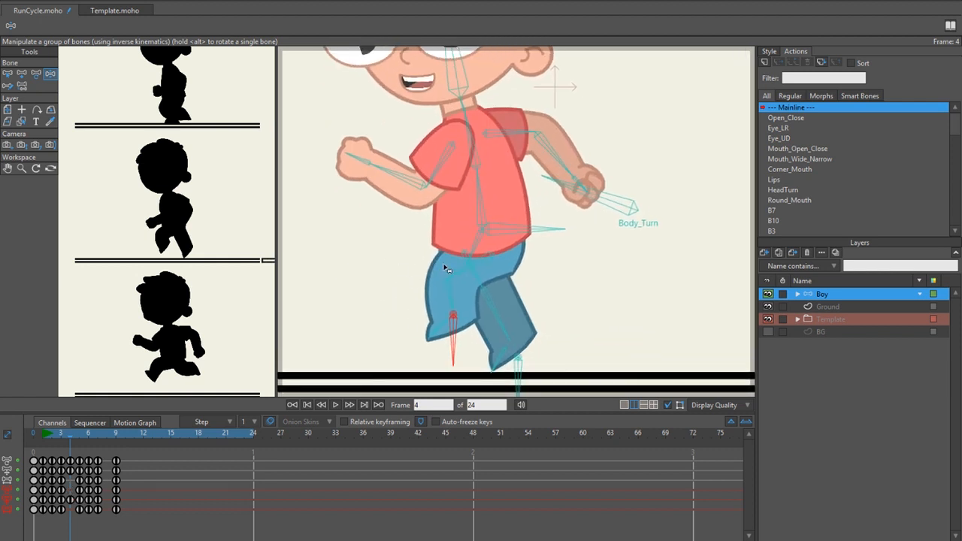
{"action": "key", "text": "t"}
{"action": "left_click_drag", "start_coordinate": [492, 259], "coordinate": [481, 259]}
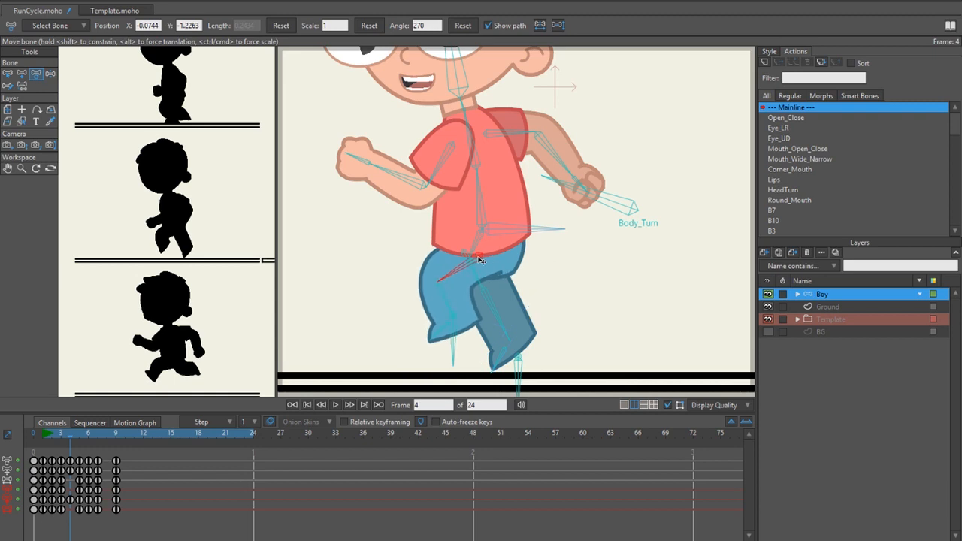
{"action": "key", "text": "z"}
{"action": "mouse_move", "coordinate": [452, 331]}
{"action": "left_mouse_down"}
{"action": "mouse_move", "coordinate": [432, 336]}
{"action": "mouse_move", "coordinate": [451, 335]}
{"action": "left_mouse_up"}
{"action": "key", "text": "ctrl+z"}
{"action": "key", "text": "z"}
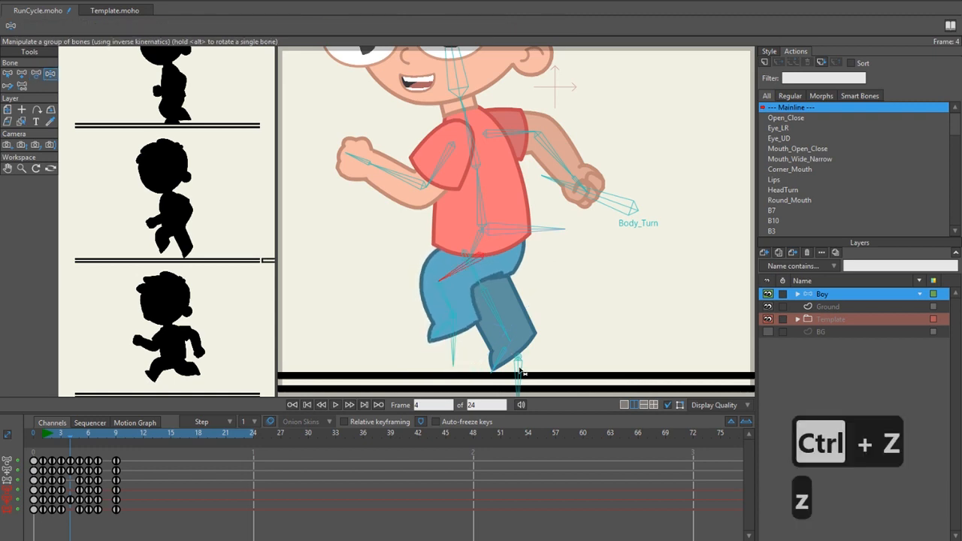
- At frame 4, move the far leg's thigh bone and foot target backward, and adjust the near foot's target and rotation to match the silhouette
{"action": "key", "text": "t"}
{"action": "left_click_drag", "start_coordinate": [465, 258], "coordinate": [487, 256]}
{"action": "key", "text": "z"}
{"action": "left_click_drag", "start_coordinate": [517, 367], "coordinate": [536, 369]}
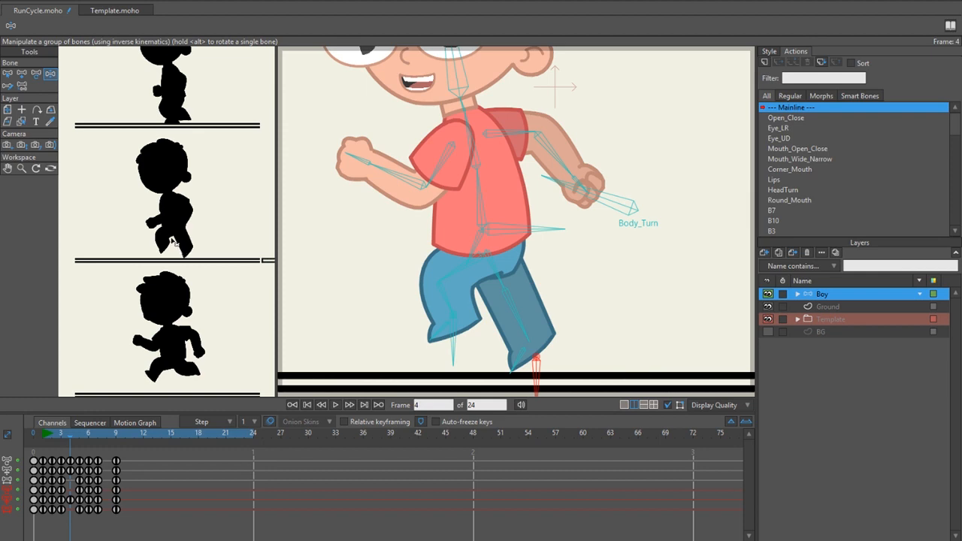
{"action": "left_click_drag", "start_coordinate": [453, 347], "coordinate": [445, 293]}
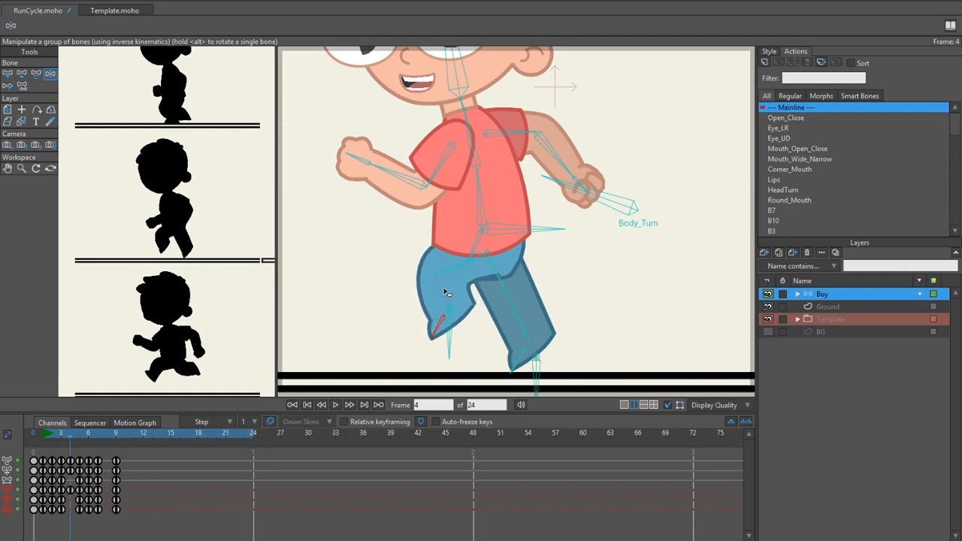
{"action": "scroll", "coordinate": [502, 318], "scroll_direction": "down", "scroll_amount": 4}
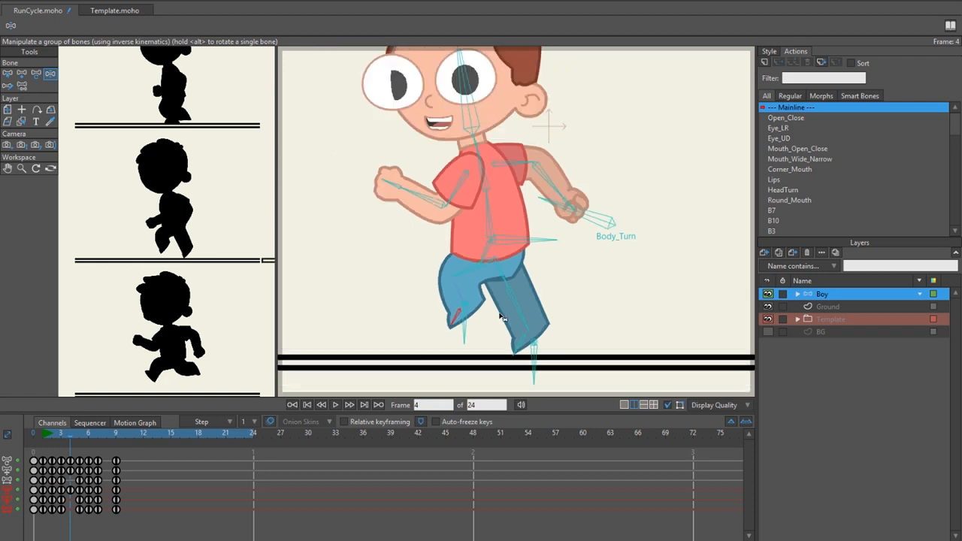
- At frame 4, slightly rotate the supporting foot onto its toes and lower the hips a little
{"action": "scroll", "coordinate": [502, 318], "scroll_direction": "up", "scroll_amount": 1}
{"action": "left_click", "coordinate": [518, 352]}
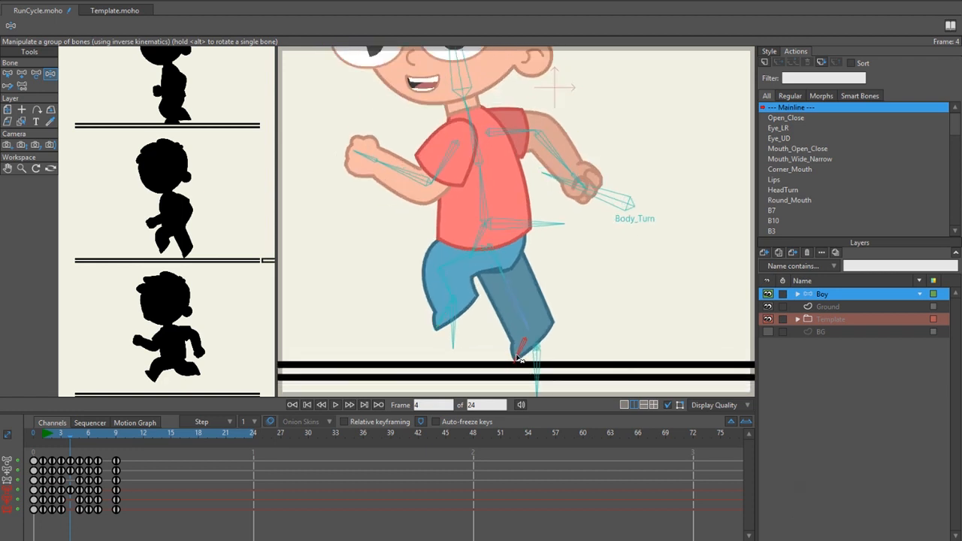
{"action": "key", "text": "z"}
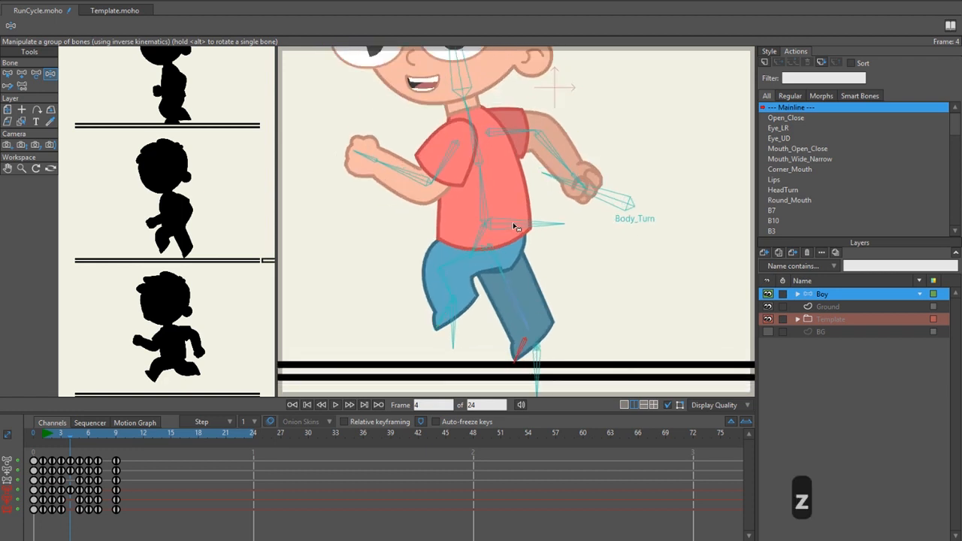
{"action": "left_click_drag", "start_coordinate": [513, 223], "coordinate": [512, 227]}
{"action": "scroll", "coordinate": [513, 229], "scroll_direction": "down", "scroll_amount": 1}
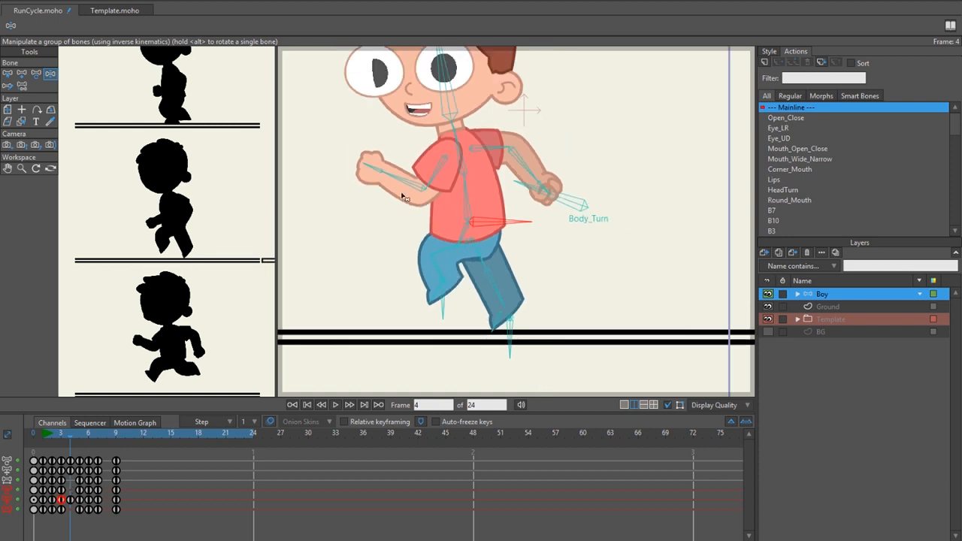
- Copy the hip bone's keyframe from frame 4 and paste it at frame 8
{"action": "key", "text": "b"}
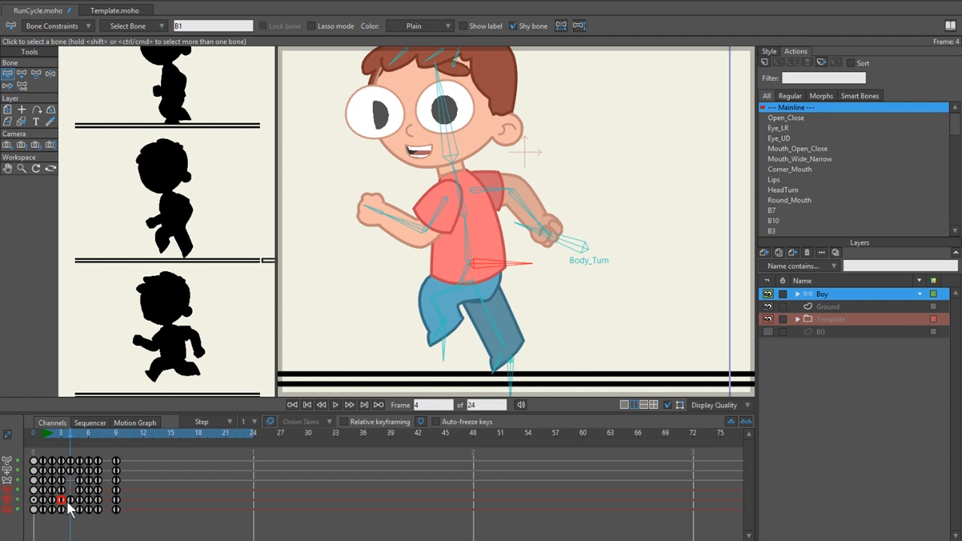
{"action": "left_click_drag", "start_coordinate": [67, 502], "coordinate": [78, 502]}
{"action": "key", "text": "b"}
{"action": "key", "text": "ctrl+c"}
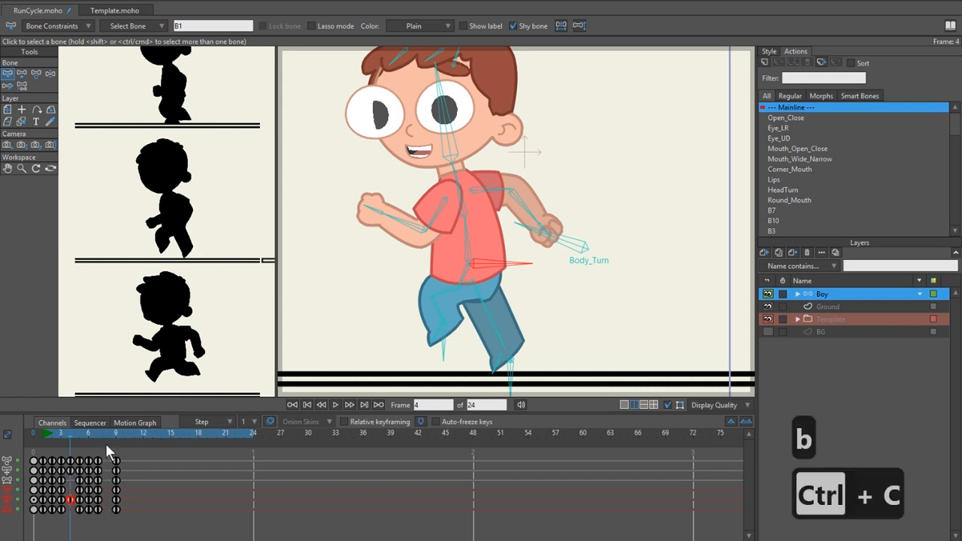
{"action": "left_click", "coordinate": [106, 433]}
{"action": "key", "text": "ctrl+v"}
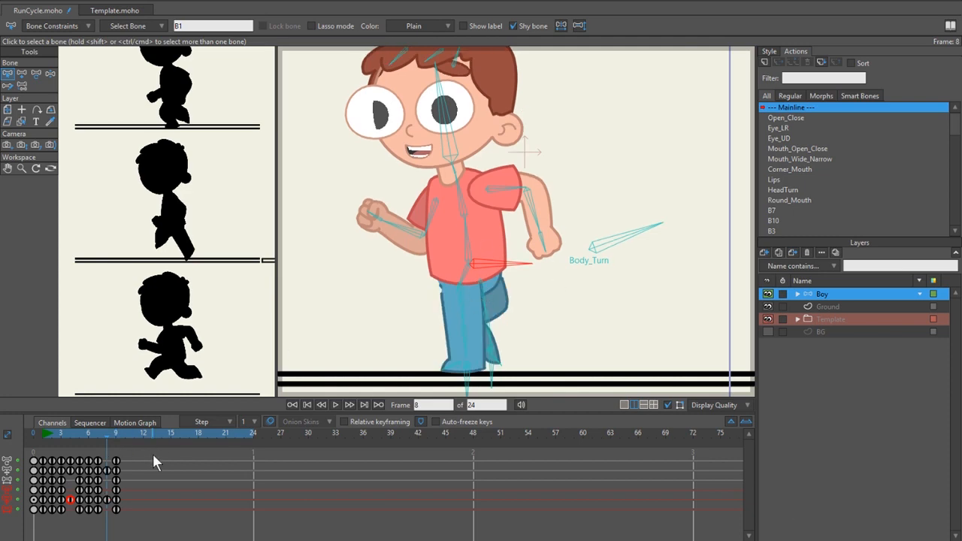
- Flip between frames 7 and 8 to compare the character's poses against the silhouette template
{"action": "key", "text": "Left"}
{"action": "key", "text": "Right"}
{"action": "key", "text": "Left"}
{"action": "key", "text": "Right"}
{"action": "scroll", "coordinate": [485, 385], "scroll_direction": "down", "scroll_amount": 1}
{"action": "scroll", "coordinate": [481, 379], "scroll_direction": "up", "scroll_amount": 2}
{"action": "scroll", "coordinate": [470, 369], "scroll_direction": "down", "scroll_amount": 2}
{"action": "key", "text": "Left"}
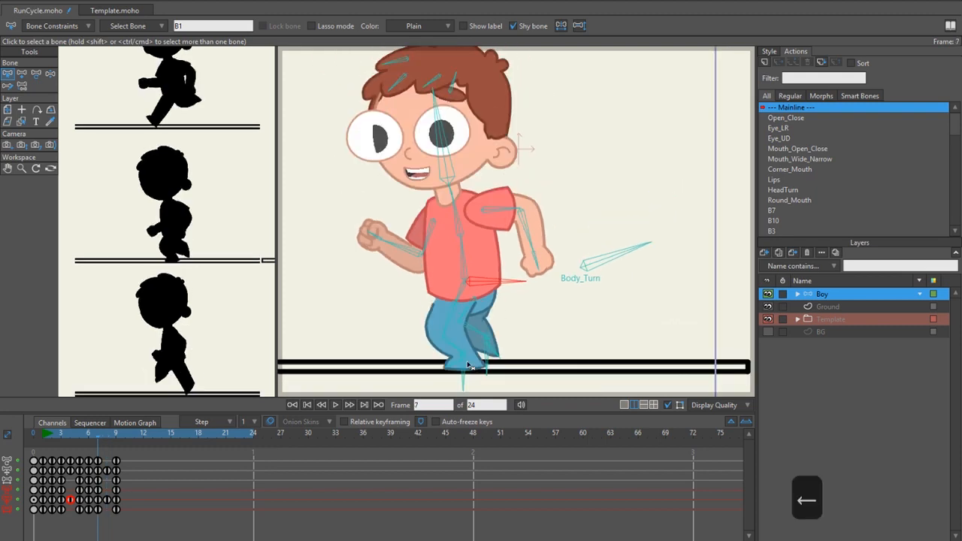
{"action": "key", "text": "Right"}
- At frame 8, slide the near leg's foot target backward along the ground and swing the far leg's foot target forward
{"action": "scroll", "coordinate": [468, 366], "scroll_direction": "up", "scroll_amount": 3}
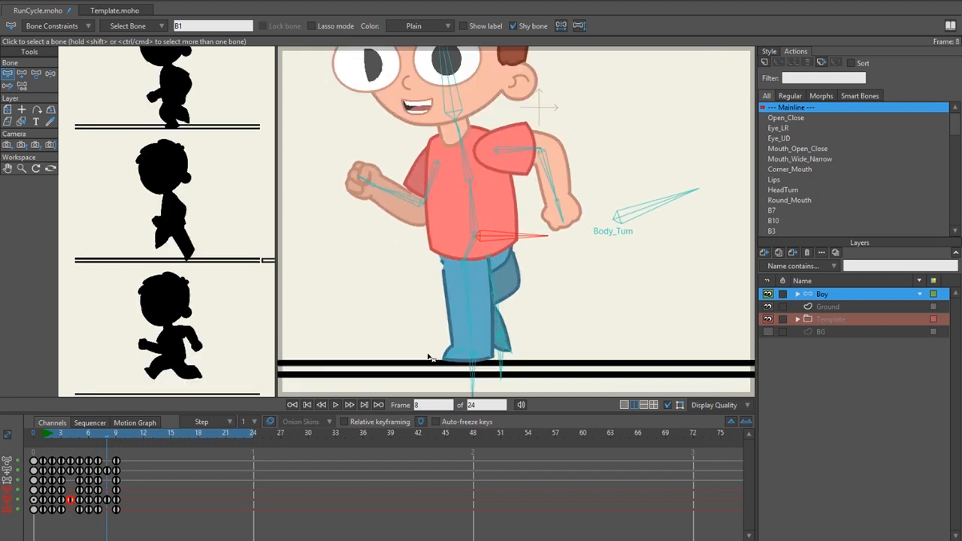
{"action": "key", "text": "z"}
{"action": "left_click", "coordinate": [478, 358]}
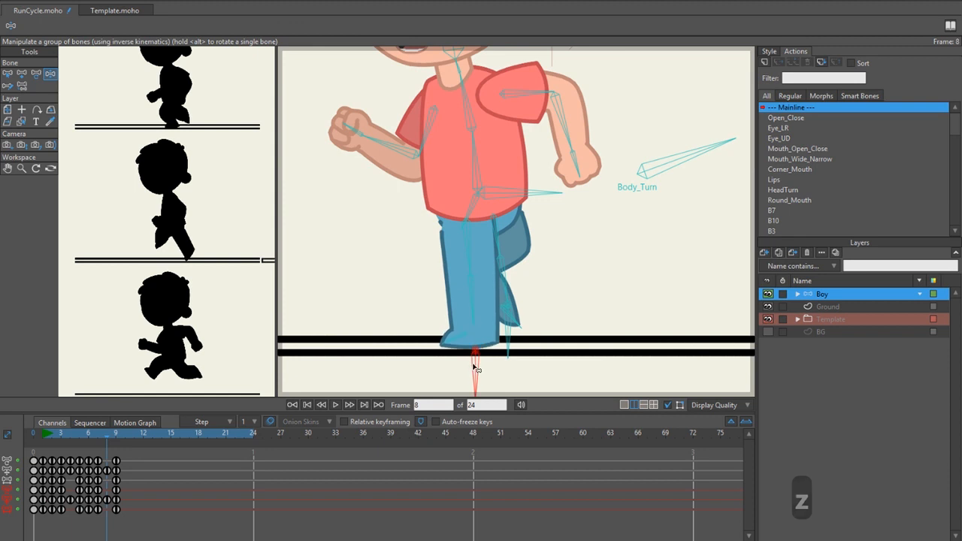
{"action": "left_click_drag", "start_coordinate": [478, 358], "coordinate": [535, 357]}
{"action": "key", "text": "z"}
{"action": "scroll", "coordinate": [516, 319], "scroll_direction": "up", "scroll_amount": 1}
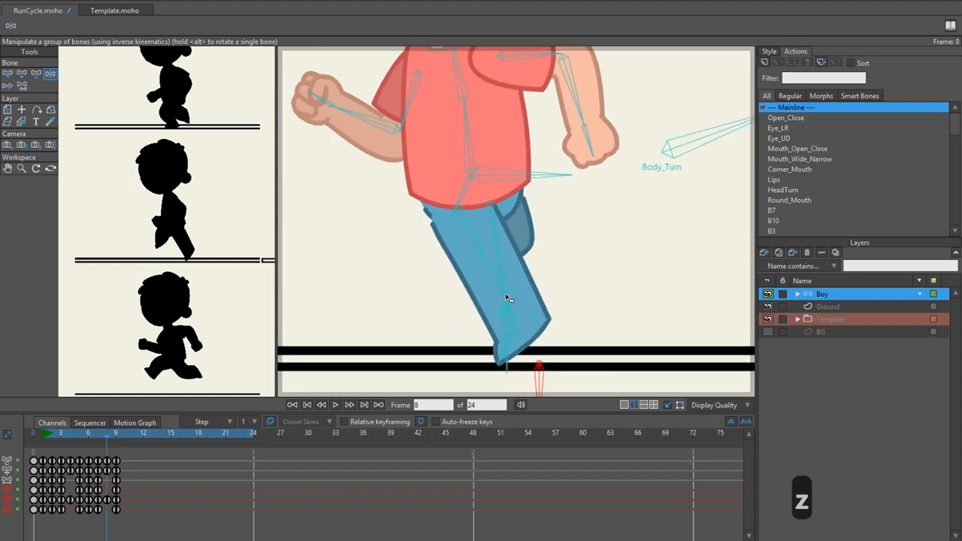
{"action": "left_click_drag", "start_coordinate": [506, 293], "coordinate": [415, 298]}
{"action": "scroll", "coordinate": [500, 237], "scroll_direction": "up", "scroll_amount": 2}
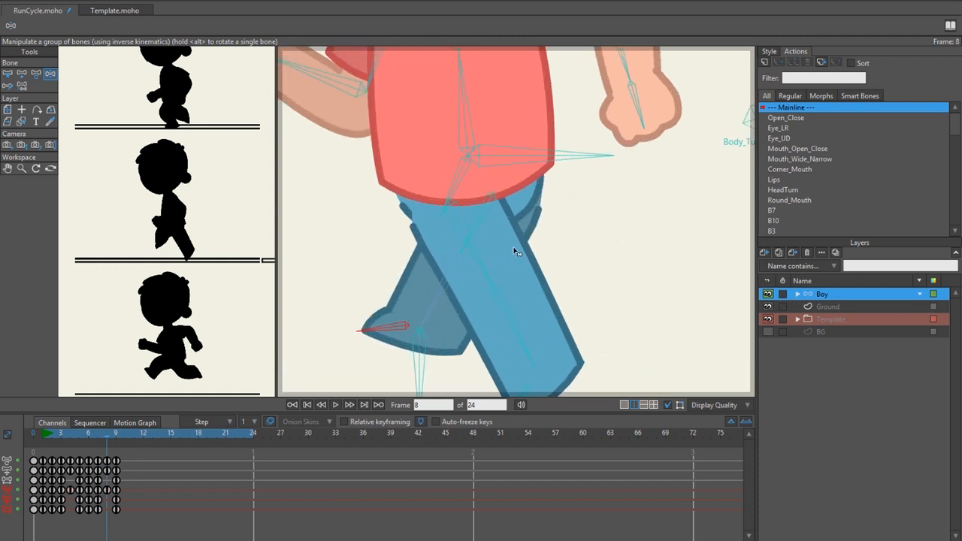
- Turn on an onion skin of frame 4 and, at frame 8, move the far leg's thigh bone forward to match it
{"action": "left_click", "coordinate": [270, 421]}
{"action": "left_click_drag", "start_coordinate": [37, 446], "coordinate": [67, 443]}
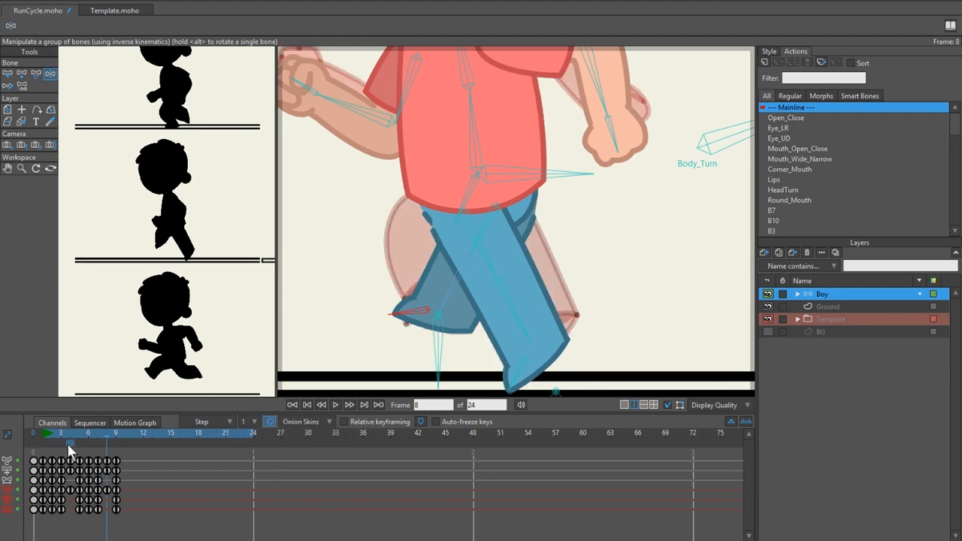
{"action": "key", "text": "t"}
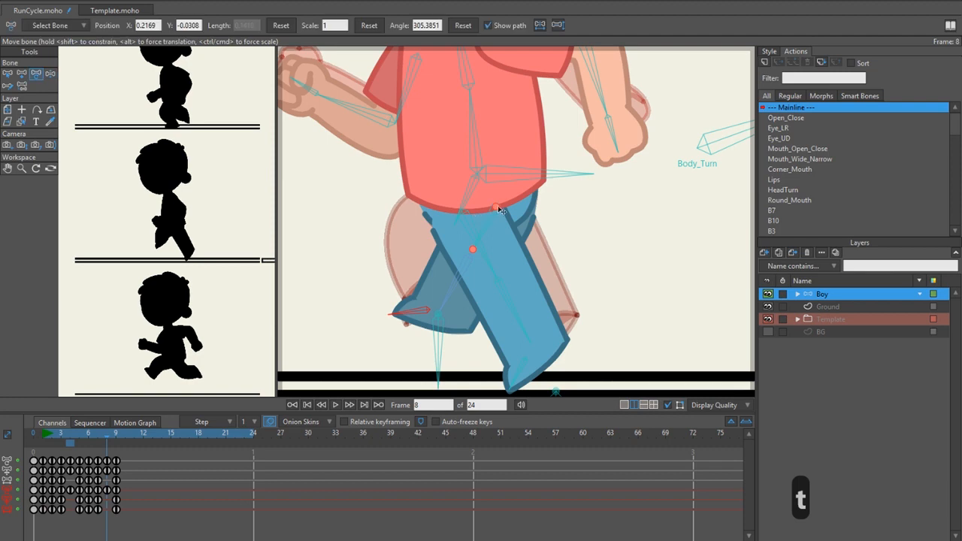
{"action": "left_click_drag", "start_coordinate": [496, 212], "coordinate": [449, 214]}
{"action": "key", "text": "z"}
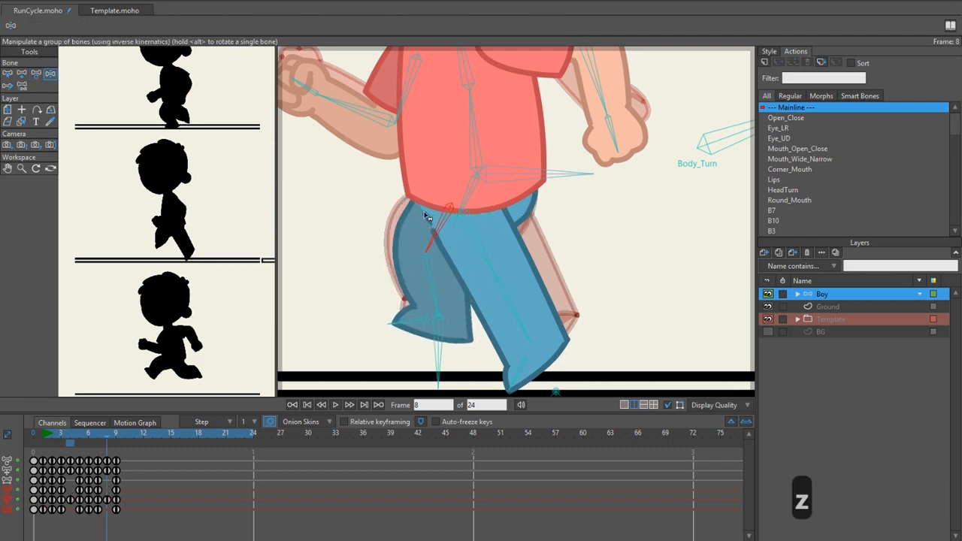
- At frame 8, rotate the far foot so its toes point down and move its foot target forward and up
{"action": "left_click_drag", "start_coordinate": [409, 331], "coordinate": [412, 364]}
{"action": "key", "text": "t"}
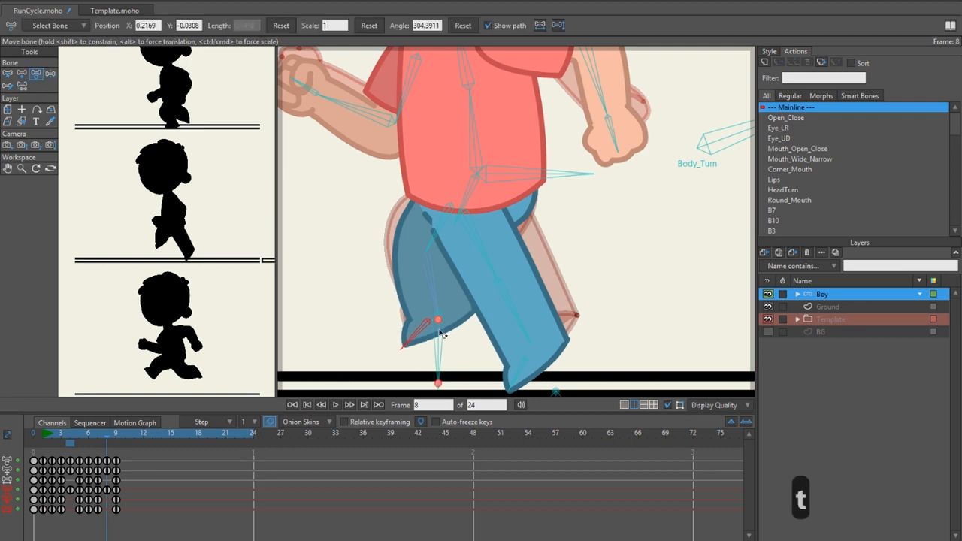
{"action": "key", "text": "z"}
{"action": "left_click_drag", "start_coordinate": [441, 334], "coordinate": [412, 309]}
- At frame 8, move the near leg's thigh bone backward and adjust its foot target to match the onion skin
{"action": "key", "text": "t"}
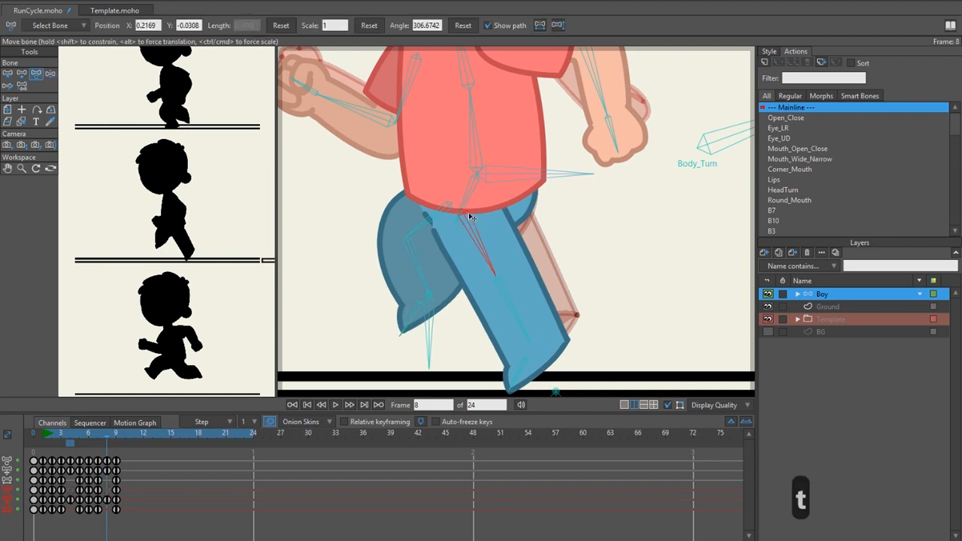
{"action": "left_click_drag", "start_coordinate": [475, 217], "coordinate": [500, 226]}
{"action": "scroll", "coordinate": [503, 225], "scroll_direction": "down", "scroll_amount": 2}
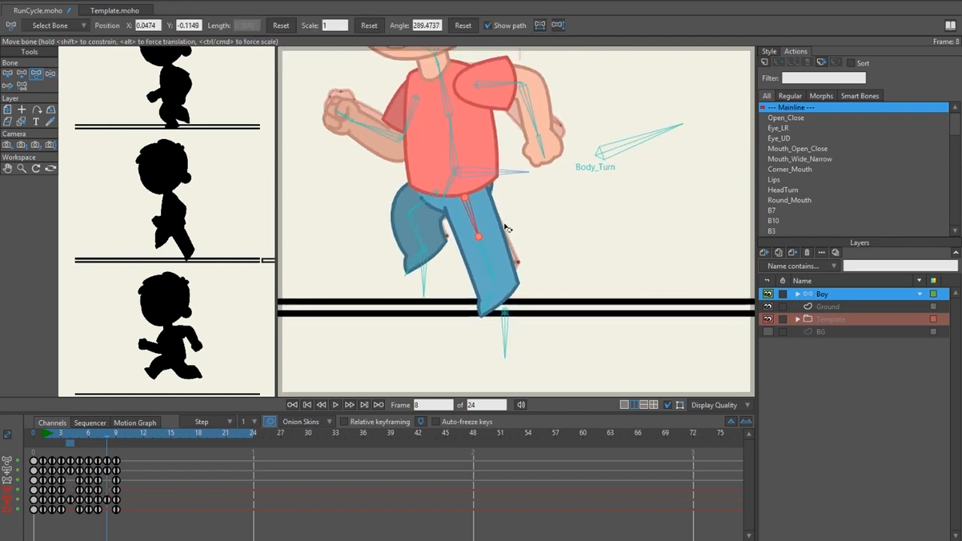
{"action": "key", "text": "z"}
{"action": "left_click_drag", "start_coordinate": [517, 375], "coordinate": [514, 353]}
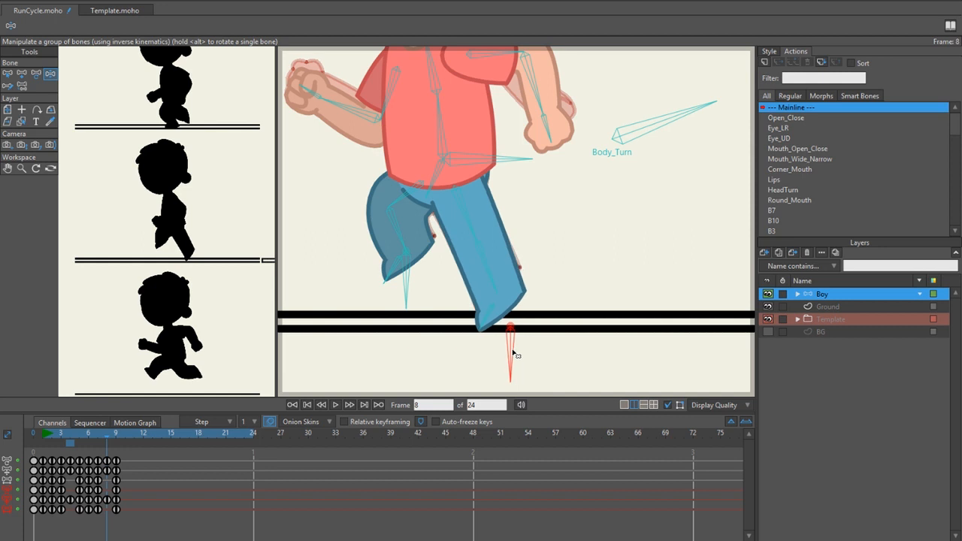
{"action": "scroll", "coordinate": [455, 260], "scroll_direction": "down", "scroll_amount": 2}
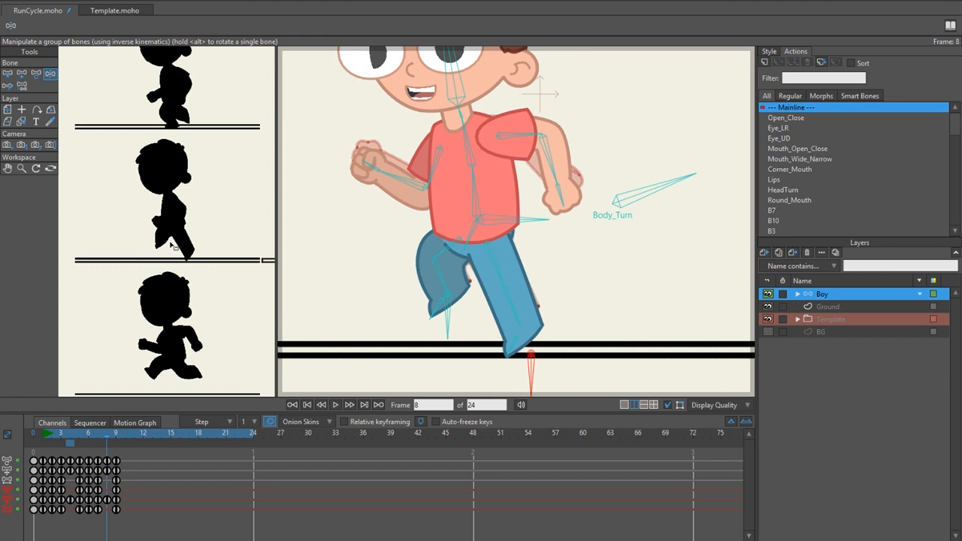
{"action": "left_click_drag", "start_coordinate": [508, 213], "coordinate": [492, 215]}
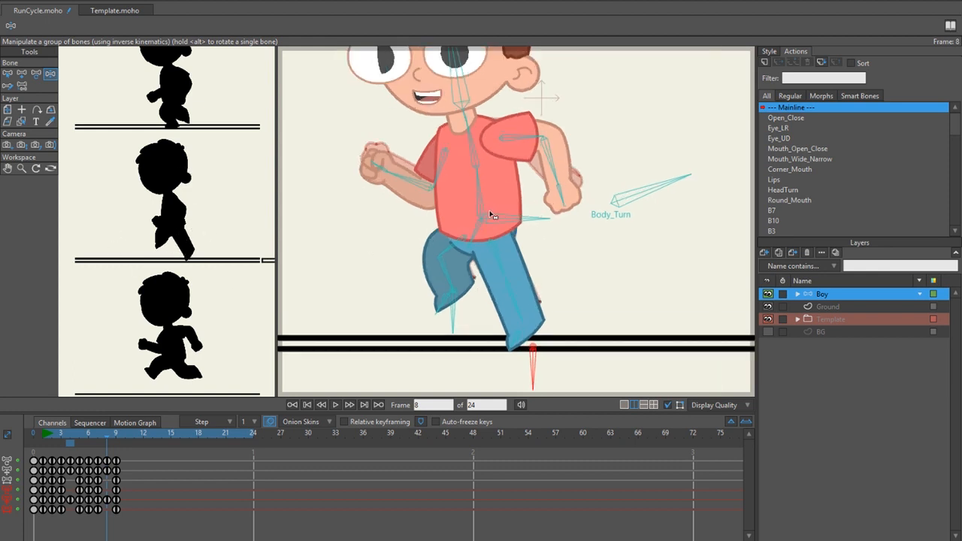
- Freeze the full pose with keys on all bone channels at frames 4 and 8
{"action": "left_click", "coordinate": [70, 432]}
{"action": "key", "text": "ctrl+f"}
{"action": "left_click", "coordinate": [106, 431]}
{"action": "key", "text": "ctrl+f"}
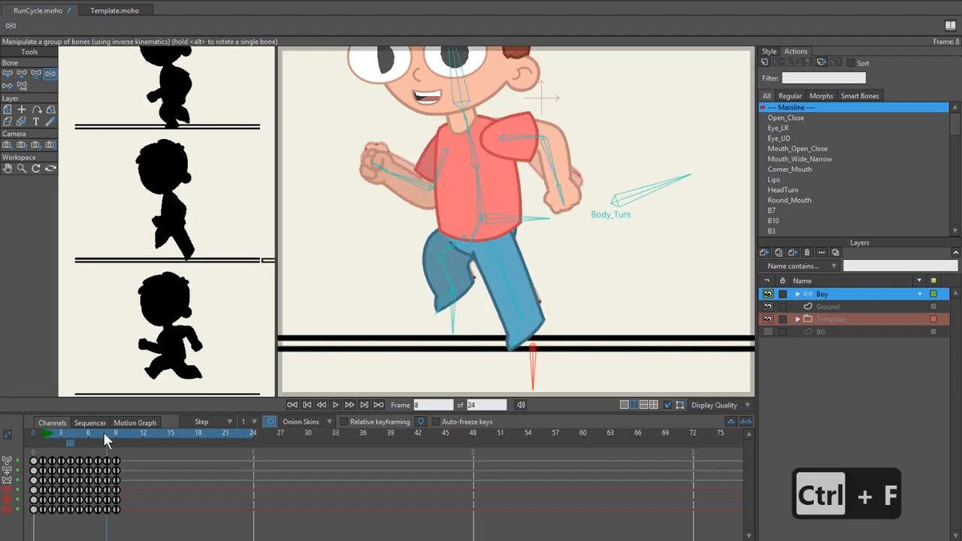
- Return to frame 1 and step through frames 1 to 4 to check the leg motion
{"action": "left_click_drag", "start_coordinate": [103, 432], "coordinate": [41, 440]}
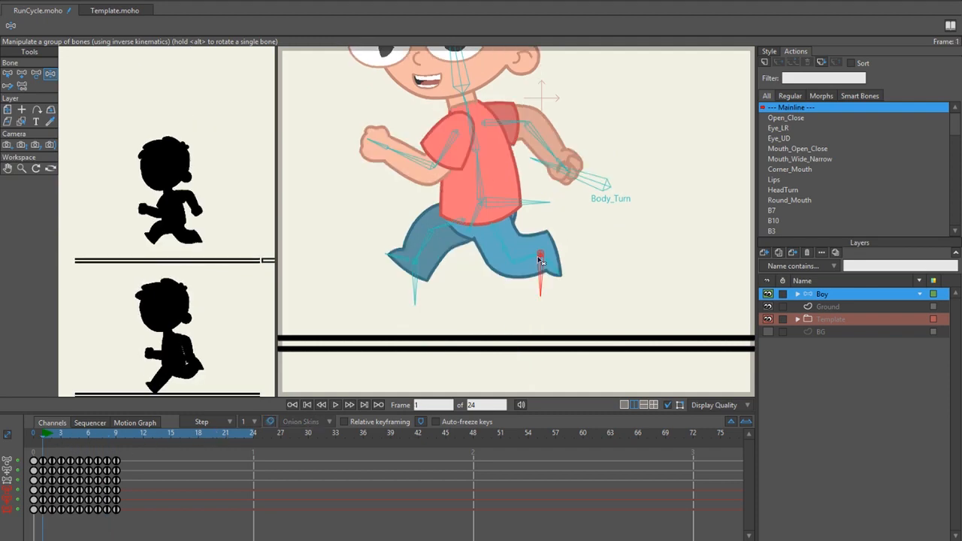
{"action": "key", "text": "Right"}
{"action": "key", "text": "Right"}
{"action": "key", "text": "Right"}
{"action": "key", "text": "Left"}
{"action": "key", "text": "Left"}
{"action": "key", "text": "Left"}
{"action": "key", "text": "Right"}
{"action": "key", "text": "Right"}
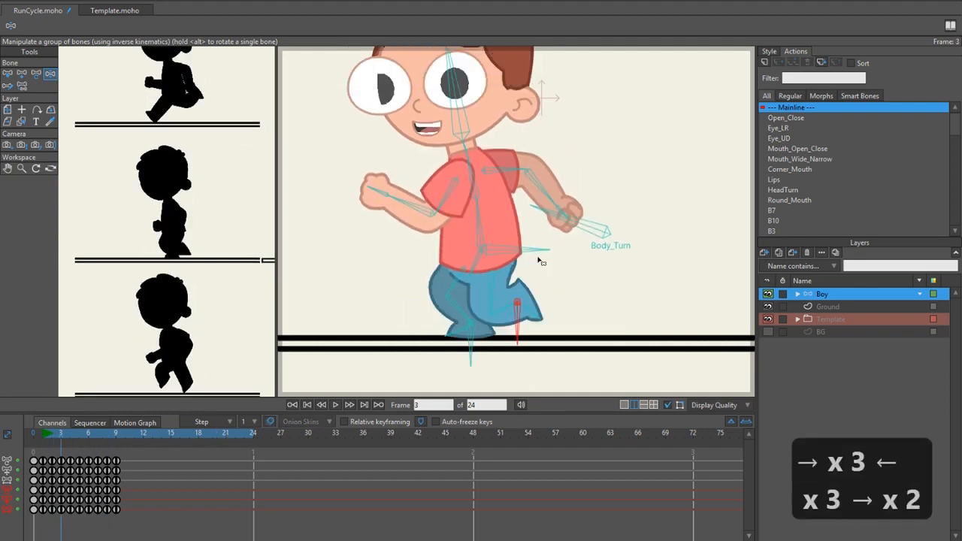
- Flip repeatedly between frames 2 and 4 to examine how the supporting leg travels from contact to push-off
{"action": "key", "text": "Right"}
{"action": "key", "text": "Left"}
{"action": "key", "text": "Left"}
{"action": "key", "text": "Right"}
{"action": "key", "text": "Right"}
{"action": "key", "text": "Left"}
{"action": "key", "text": "Left"}
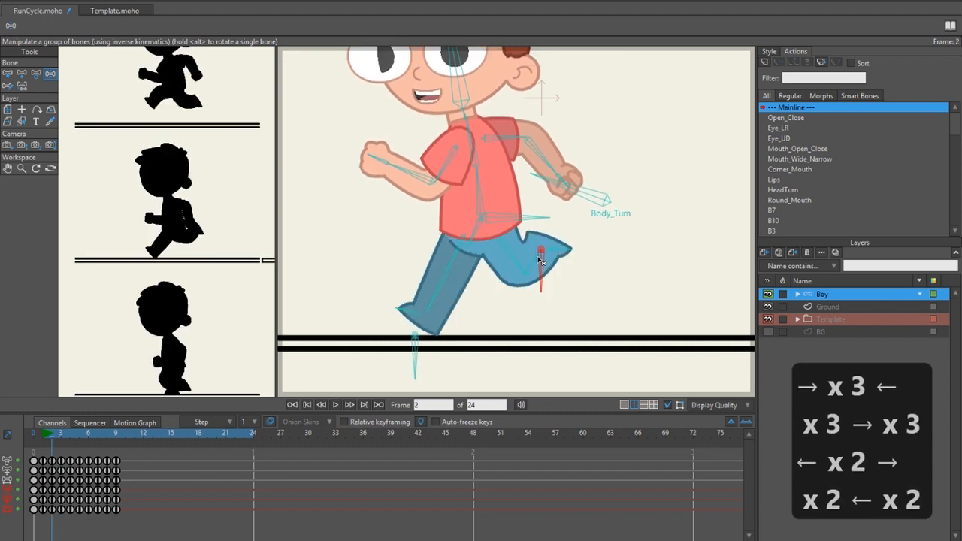
{"action": "key", "text": "Right"}
{"action": "key", "text": "Right"}
{"action": "scroll", "coordinate": [518, 275], "scroll_direction": "up", "scroll_amount": 3}
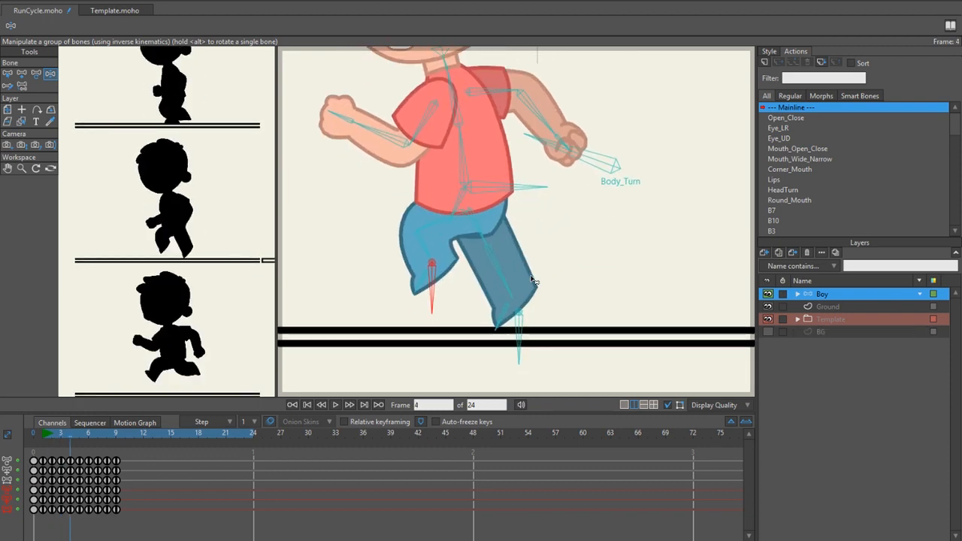
{"action": "key", "text": "Left"}
{"action": "key", "text": "Left"}
{"action": "key", "text": "Right"}
{"action": "key", "text": "Right"}
{"action": "key", "text": "Left"}
{"action": "key", "text": "Left"}
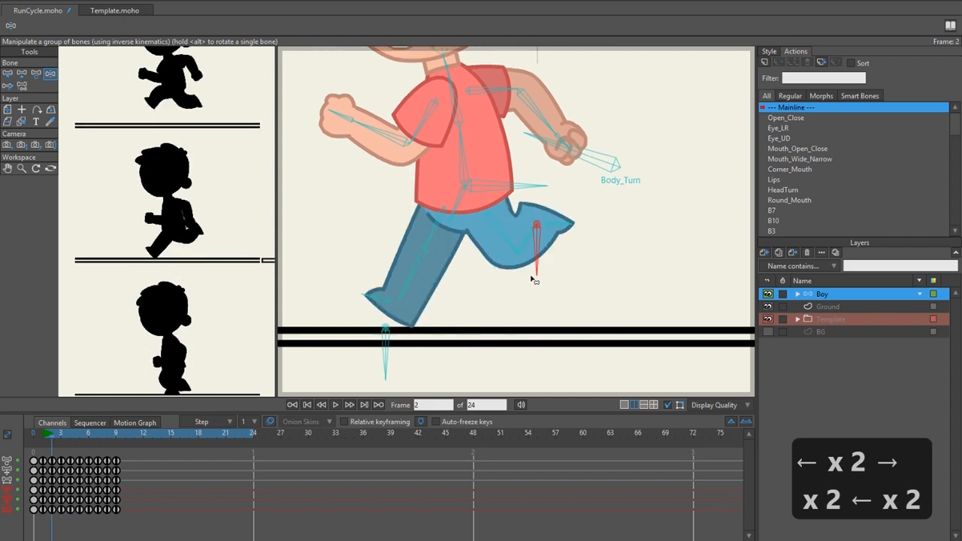
{"action": "key", "text": "Right"}
{"action": "key", "text": "Right"}
{"action": "key", "text": "Left"}
{"action": "key", "text": "Left"}
{"action": "key", "text": "Right"}
{"action": "key", "text": "Right"}
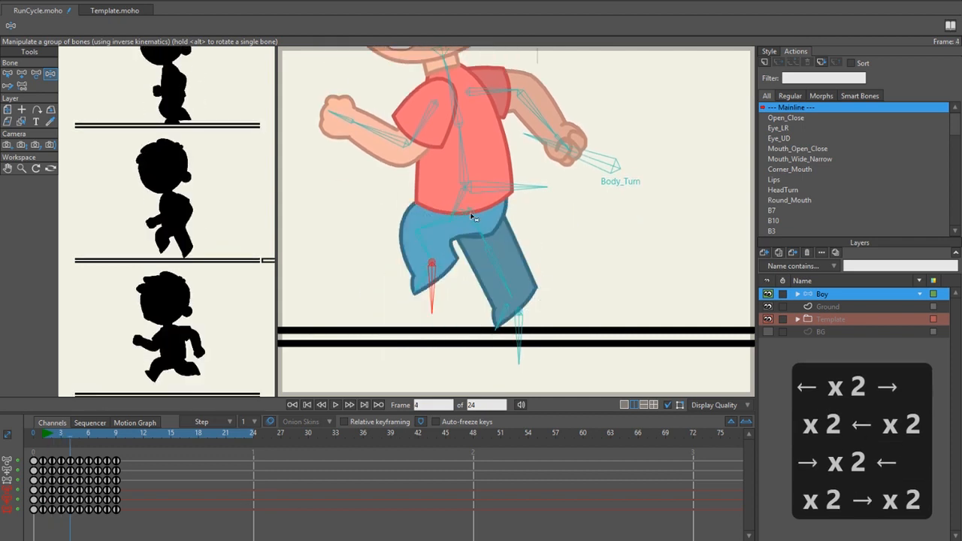
- Select the far leg's thigh bone and examine its position change across frames 2 to 4
{"action": "key", "text": "z"}
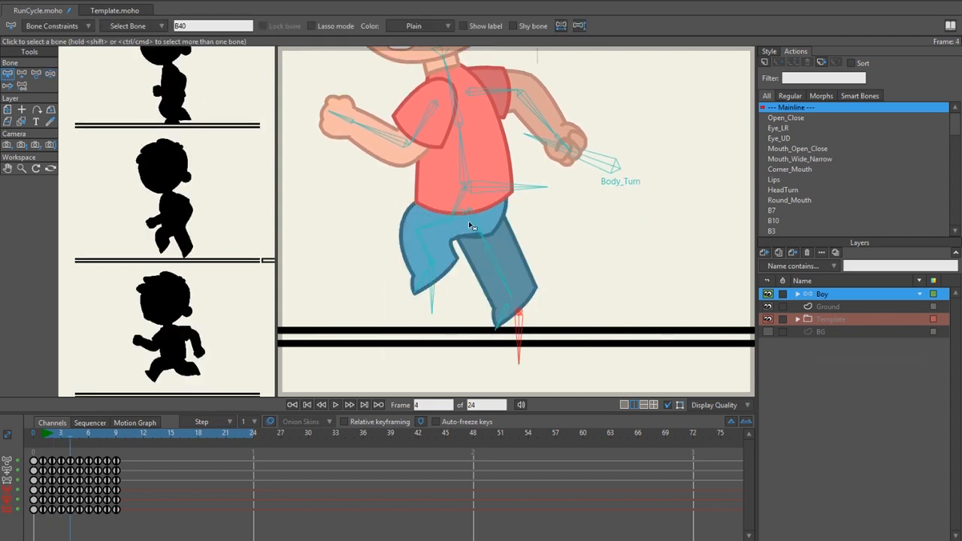
{"action": "left_click", "coordinate": [485, 232]}
{"action": "key", "text": "b"}
{"action": "key", "text": "Left"}
{"action": "key", "text": "Left"}
{"action": "key", "text": "Right"}
{"action": "key", "text": "Right"}
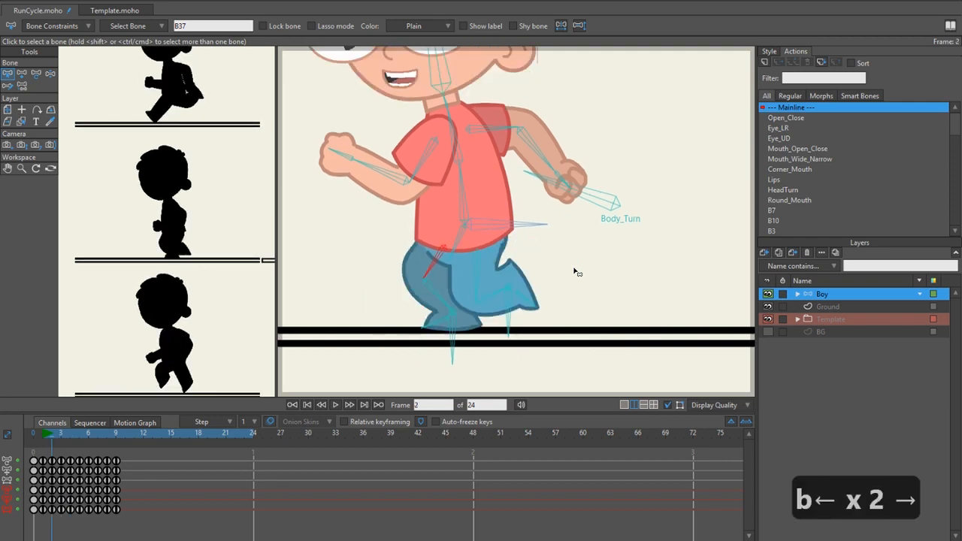
{"action": "key", "text": "Left"}
{"action": "key", "text": "Left"}
{"action": "key", "text": "Right"}
{"action": "key", "text": "Right"}
{"action": "key", "text": "Left"}
{"action": "key", "text": "Left"}
{"action": "key", "text": "Right"}
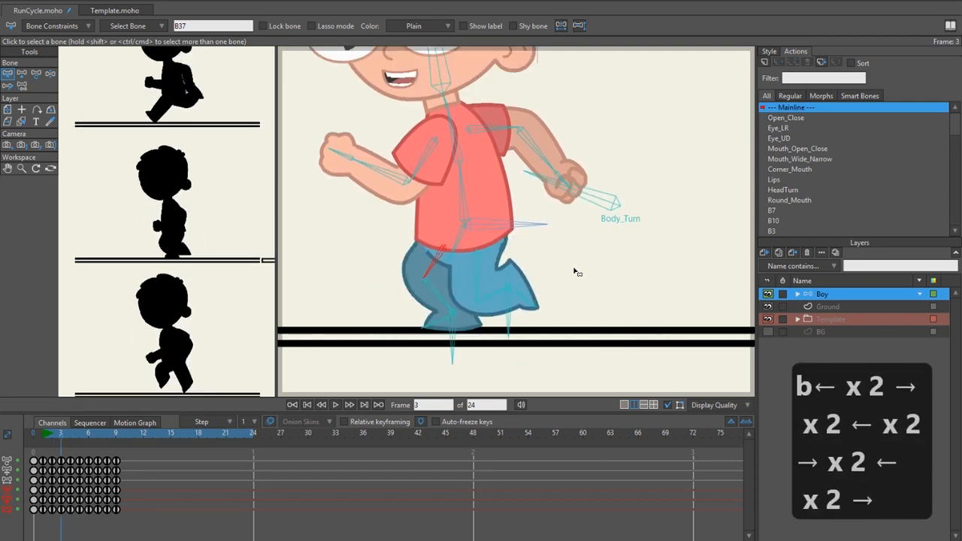
- Advance through the second stride and compare the legs and selected far thigh bone, especially across frames 6 to 8
{"action": "key", "text": "Right"}
{"action": "key", "text": "Right"}
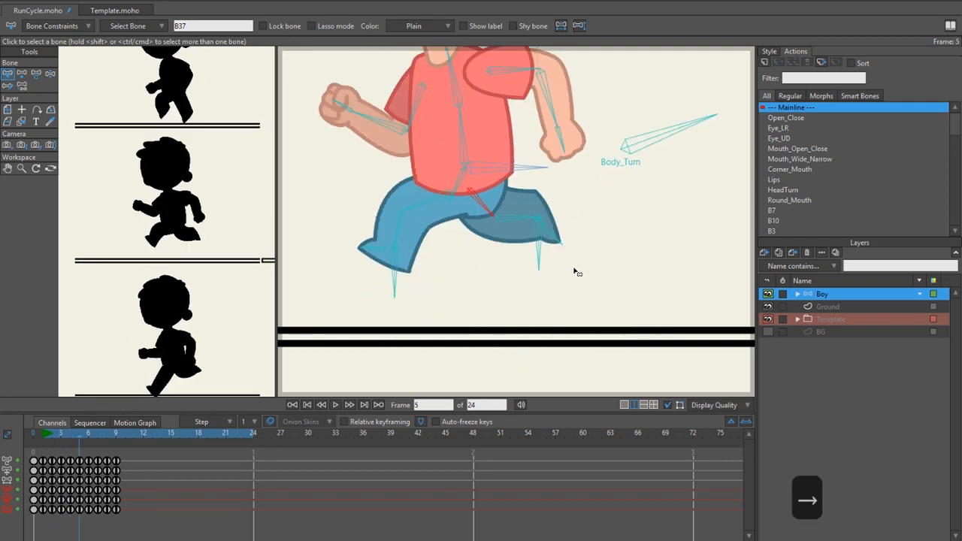
{"action": "key", "text": "Right"}
{"action": "key", "text": "Right"}
{"action": "key", "text": "Right"}
{"action": "key", "text": "Left"}
{"action": "key", "text": "Left"}
{"action": "key", "text": "Right"}
{"action": "key", "text": "Right"}
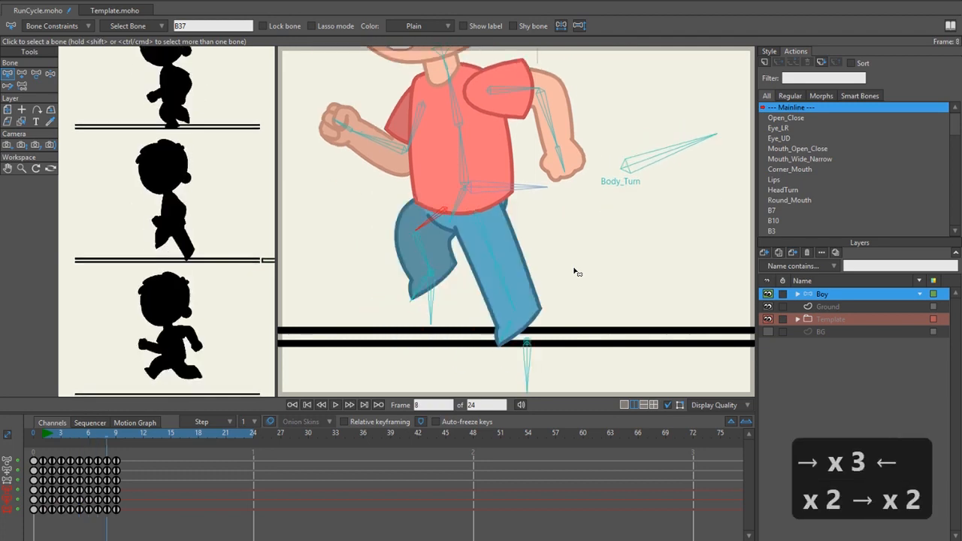
{"action": "key", "text": "Left"}
{"action": "key", "text": "Left"}
{"action": "key", "text": "Right"}
{"action": "key", "text": "Right"}
{"action": "key", "text": "Left"}
{"action": "key", "text": "Left"}
{"action": "key", "text": "Right"}
{"action": "key", "text": "Right"}
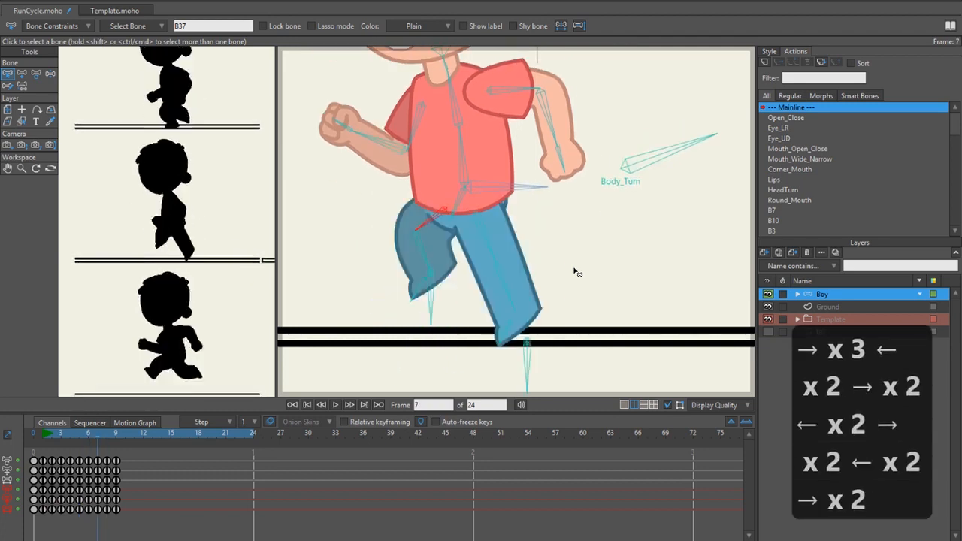
{"action": "key", "text": "Left"}
{"action": "key", "text": "Left"}
{"action": "key", "text": "Right"}
{"action": "key", "text": "Right"}
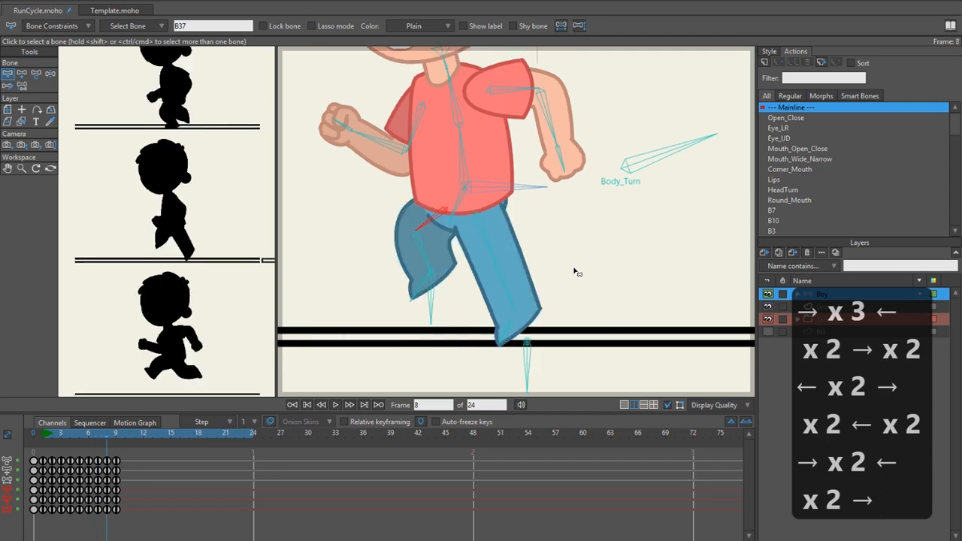
{"action": "key", "text": "Right"}
{"action": "key", "text": "Right"}
{"action": "key", "text": "Left"}
{"action": "key", "text": "Left"}
{"action": "key", "text": "Right"}
{"action": "key", "text": "Right"}
{"action": "key", "text": "Left"}
{"action": "key", "text": "Left"}
{"action": "key", "text": "Left"}
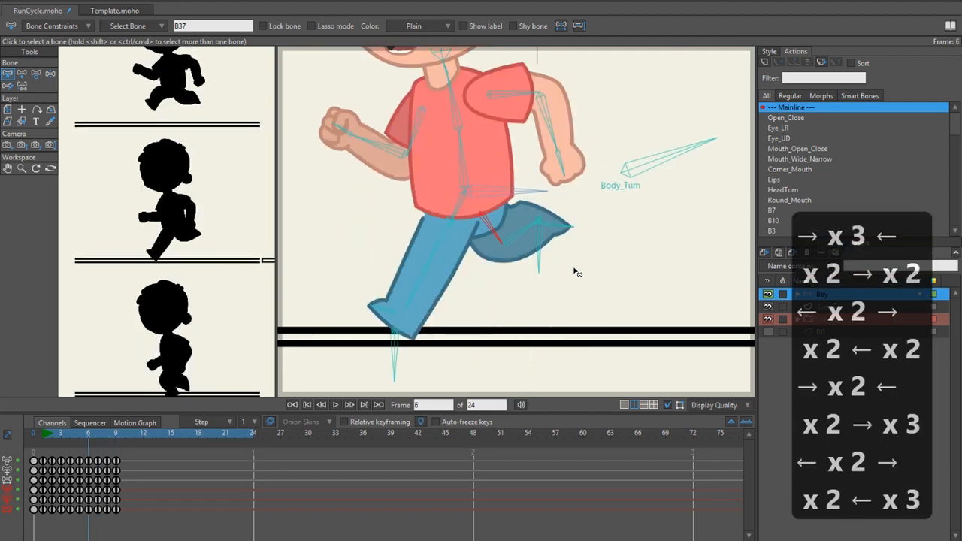
- Flip repeatedly through frames 6 to 8 to examine how the legs and selected far thigh bone move between poses
{"action": "key", "text": "Right"}
{"action": "key", "text": "Right"}
{"action": "key", "text": "Left"}
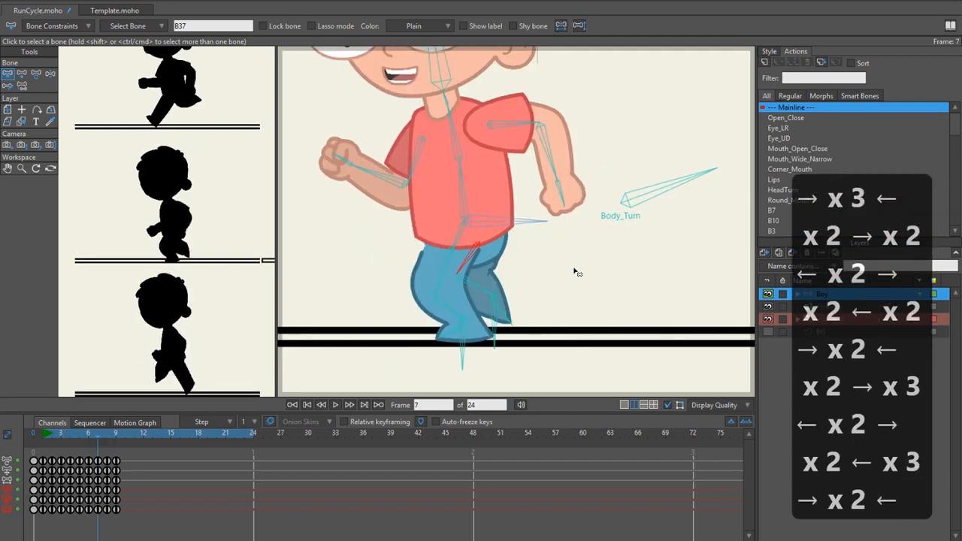
{"action": "key", "text": "Left"}
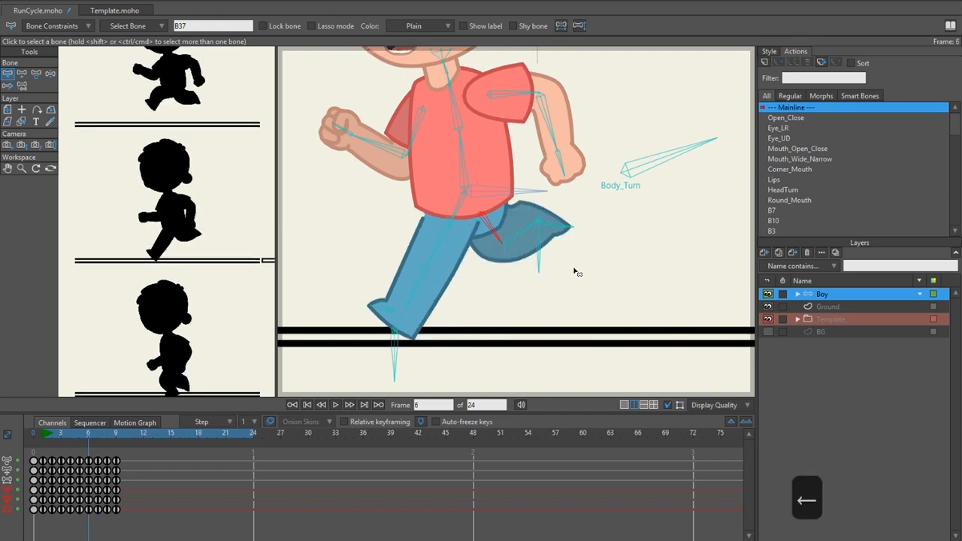
{"action": "key", "text": "Right"}
{"action": "key", "text": "Left"}
{"action": "key", "text": "Right"}
{"action": "key", "text": "Right"}
{"action": "key", "text": "Left"}
{"action": "key", "text": "Left"}
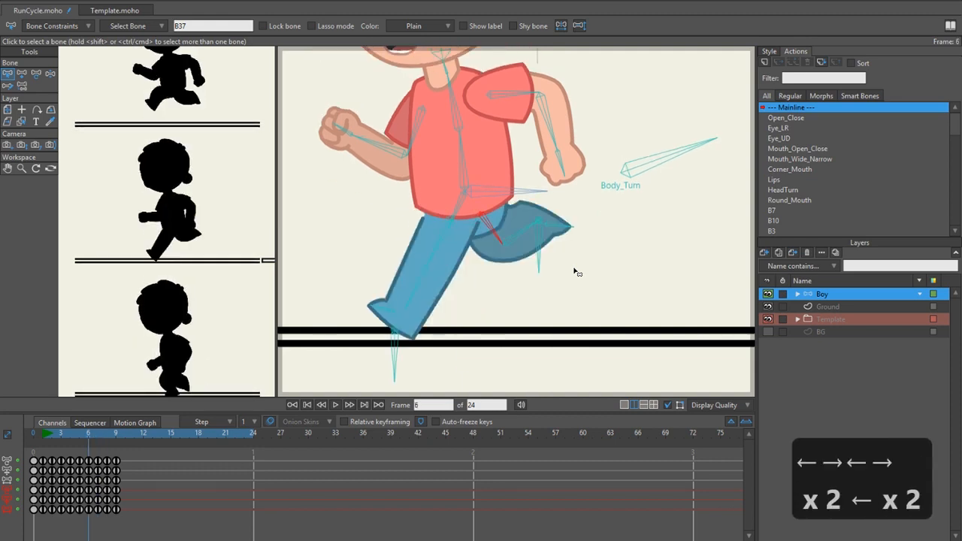
{"action": "key", "text": "Right"}
{"action": "key", "text": "Right"}
{"action": "key", "text": "Left"}
{"action": "key", "text": "Left"}
{"action": "key", "text": "Right"}
{"action": "key", "text": "Right"}
{"action": "key", "text": "Left"}
{"action": "key", "text": "Left"}
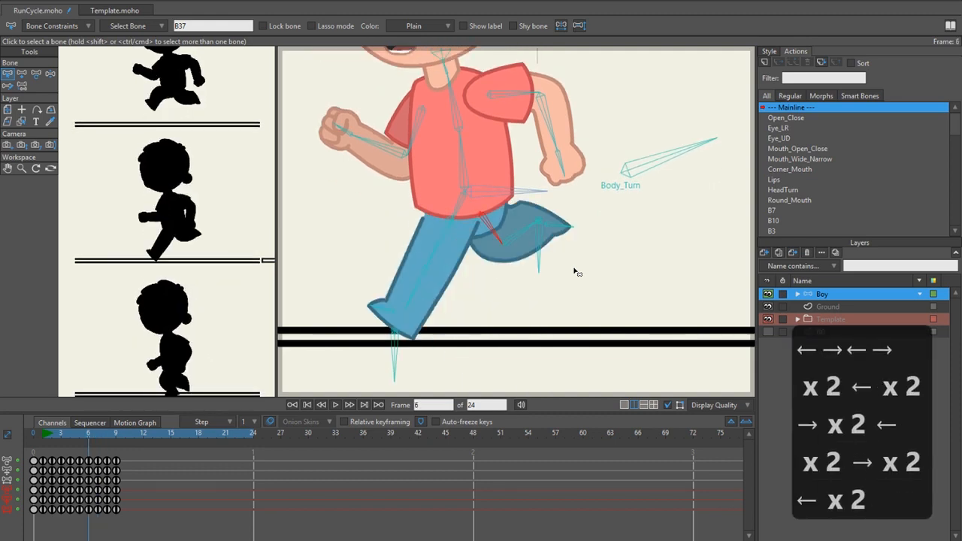
{"action": "key", "text": "Right"}
{"action": "key", "text": "Right"}
{"action": "key", "text": "Left"}
{"action": "key", "text": "Left"}
{"action": "key", "text": "Right"}
{"action": "key", "text": "Right"}
{"action": "key", "text": "Left"}
{"action": "key", "text": "Left"}
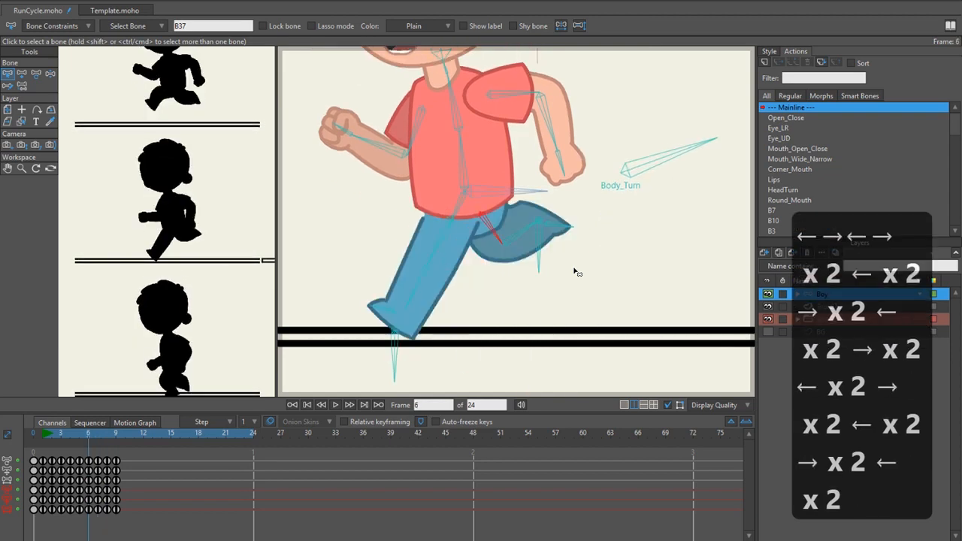
- Reframe the canvas to show the boy's full running pose on frame 6
{"action": "scroll", "coordinate": [576, 272], "scroll_direction": "down", "scroll_amount": 3}
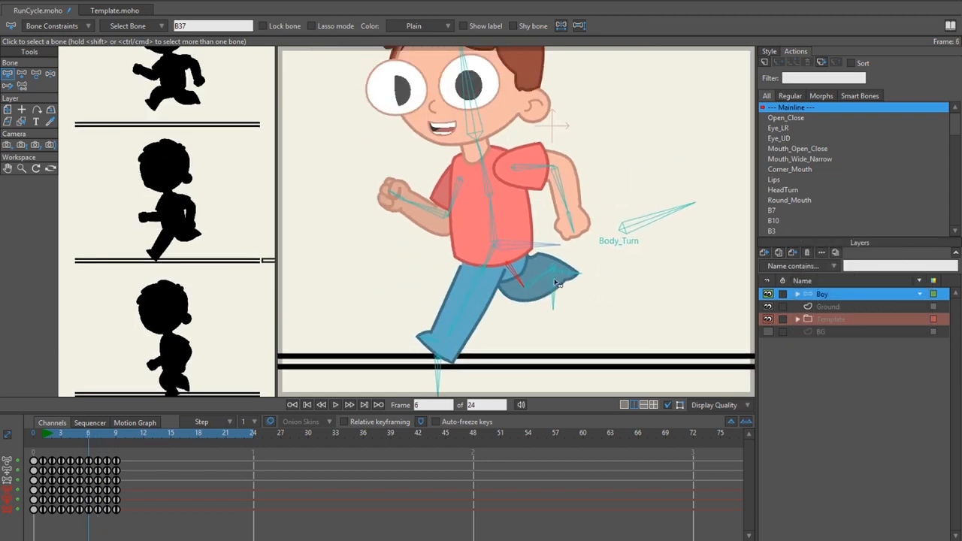
{"action": "scroll", "coordinate": [563, 289], "scroll_direction": "up", "scroll_amount": 1}
{"action": "scroll", "coordinate": [562, 288], "scroll_direction": "down", "scroll_amount": 1}
{"action": "left_click_drag", "start_coordinate": [562, 288], "coordinate": [542, 281]}
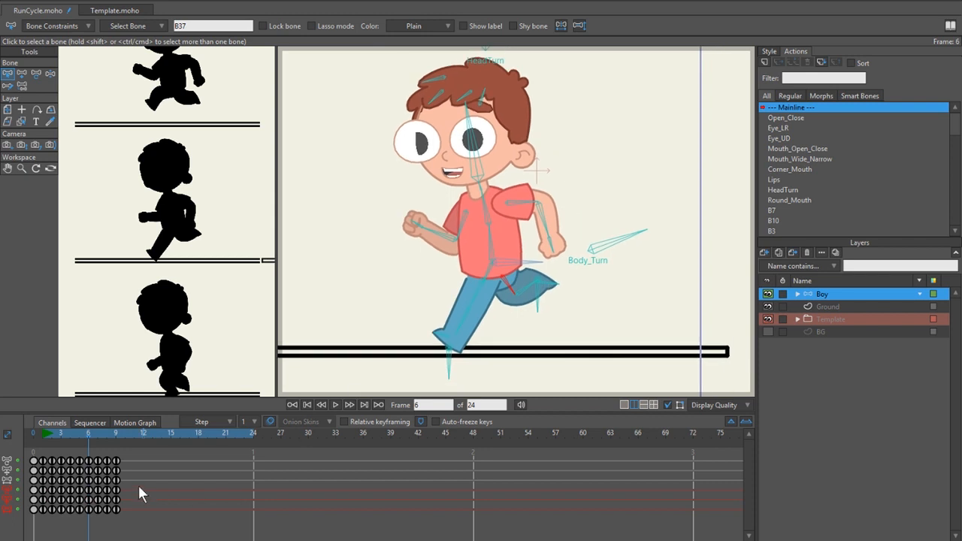